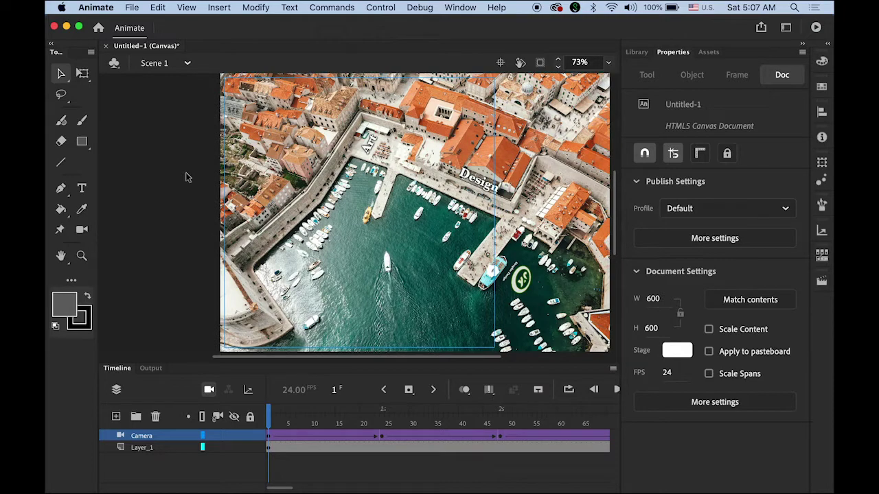
Test the finished animation in the browser with Ctrl+Enter.
{"action": "key", "text": "super+Return"}
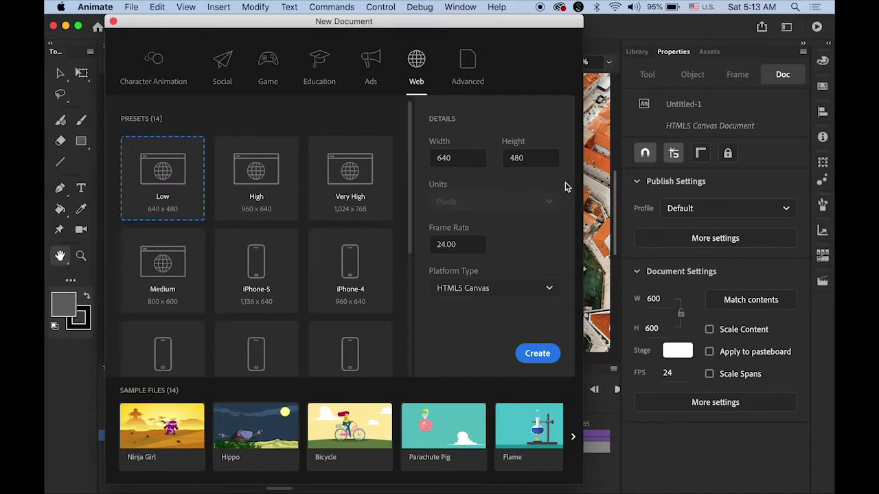
Set width and height to 600 and create the HTML5 Canvas document.
{"action": "left_click", "coordinate": [466, 158]}
{"action": "type", "text": "600"}
{"action": "left_click", "coordinate": [526, 158]}
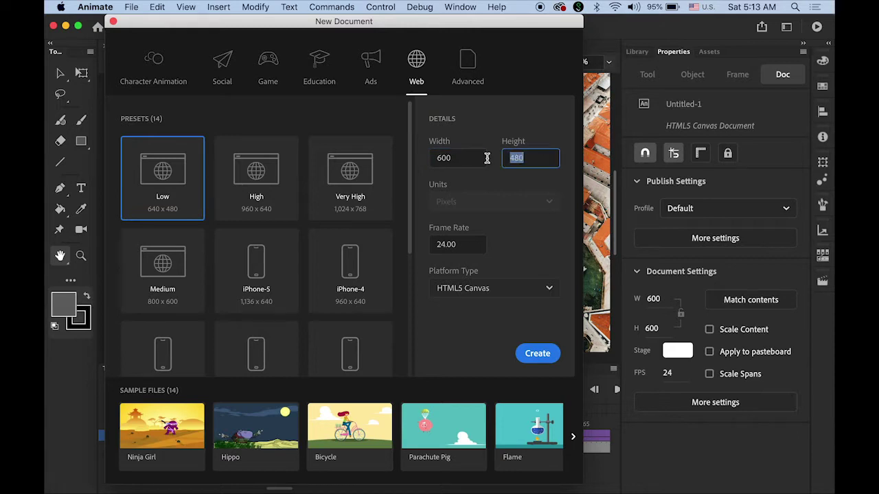
{"action": "type", "text": "600"}
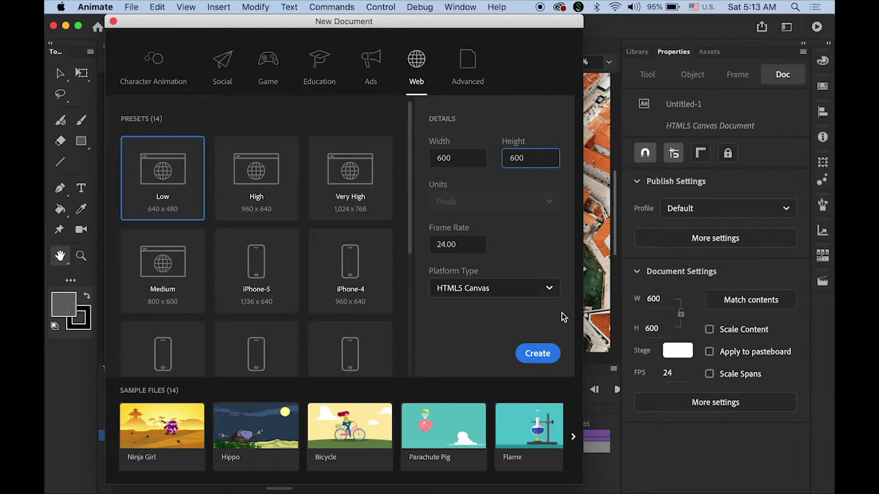
{"action": "left_click", "coordinate": [544, 356]}
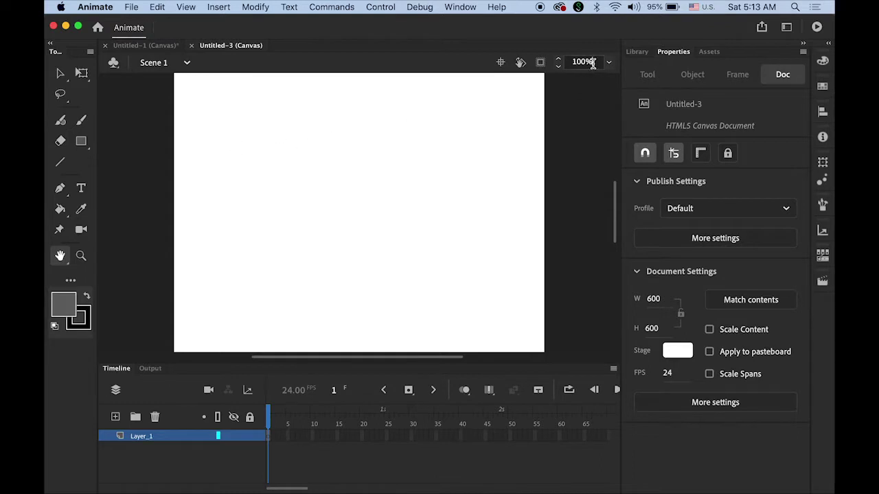
Set the stage zoom to 70%.
{"action": "left_click", "coordinate": [593, 66]}
{"action": "type", "text": "70"}
{"action": "key", "text": "Return"}
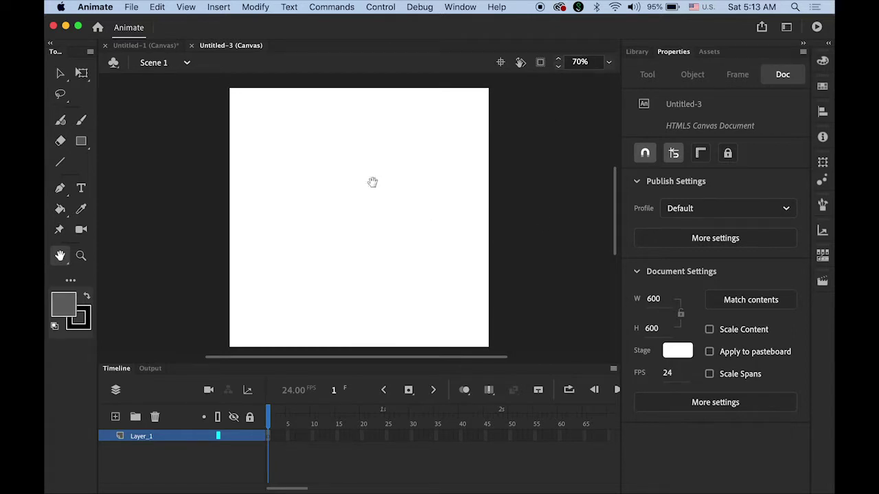
Import layout.jpg onto the stage.
{"action": "left_click", "coordinate": [137, 4]}
{"action": "mouse_move", "coordinate": [200, 169]}
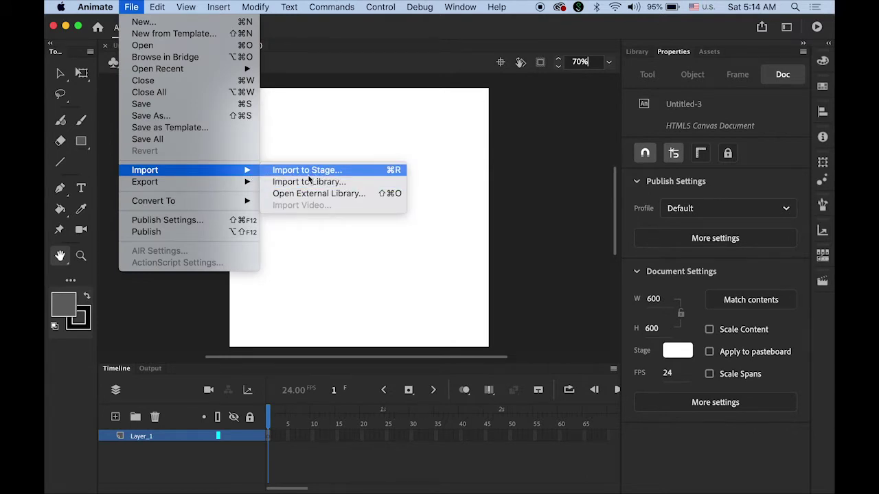
{"action": "left_click", "coordinate": [348, 173]}
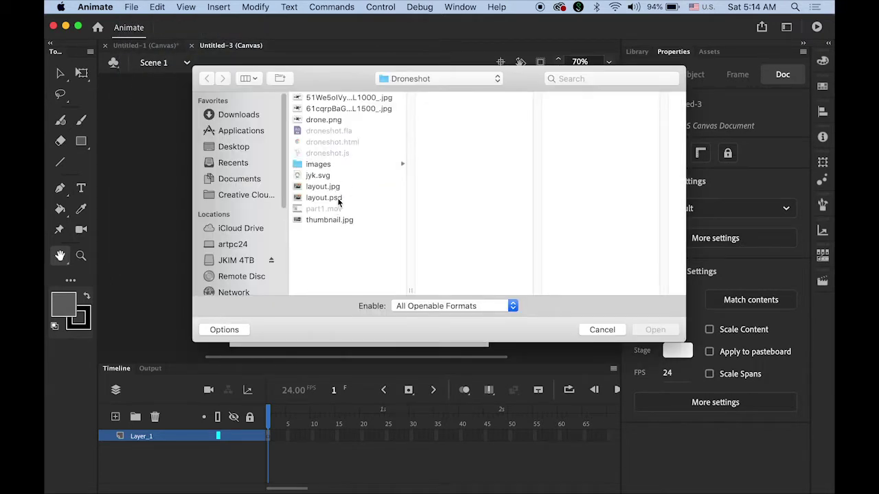
{"action": "left_click", "coordinate": [337, 188]}
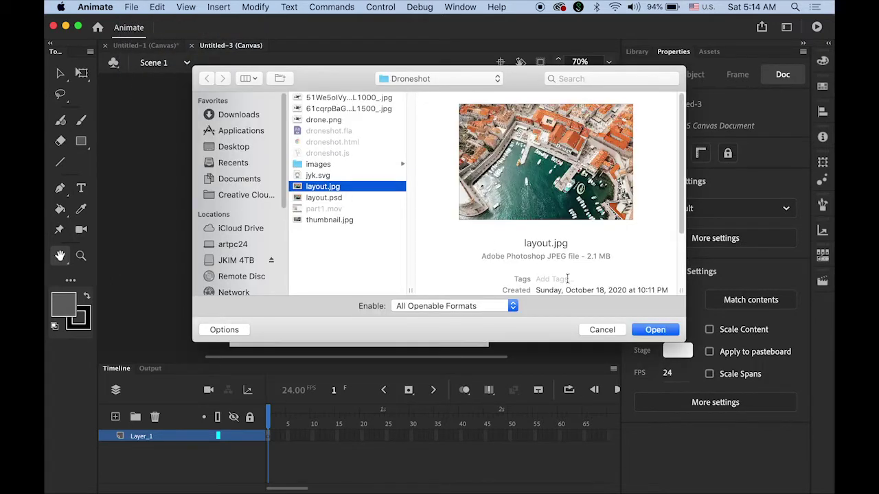
{"action": "left_click", "coordinate": [673, 329]}
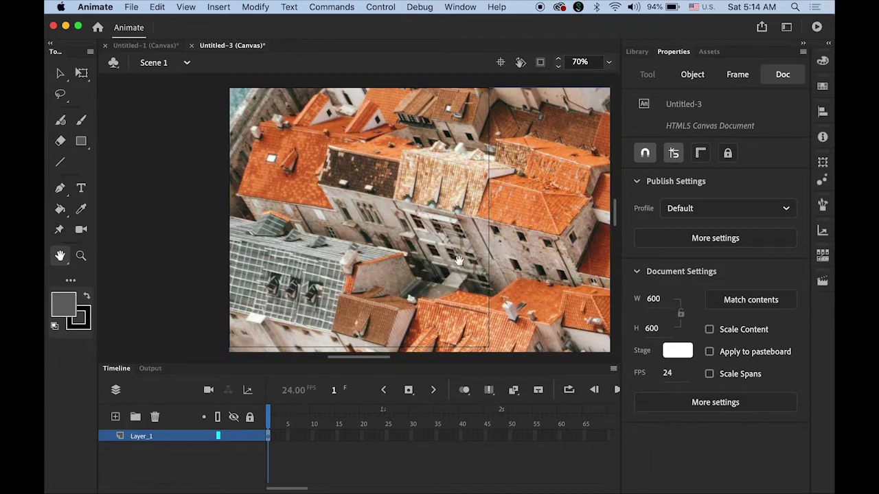
{"action": "left_click", "coordinate": [427, 259], "text": "alt+super"}
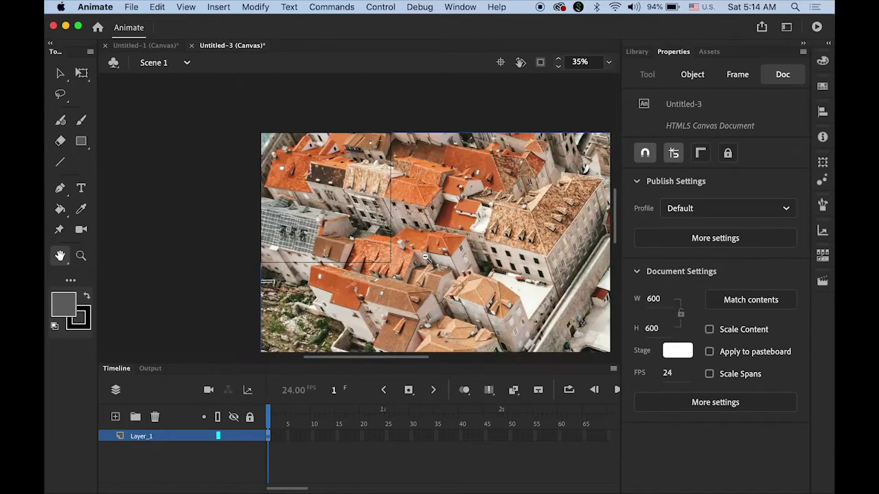
{"action": "left_click", "coordinate": [410, 252], "text": "alt+super"}
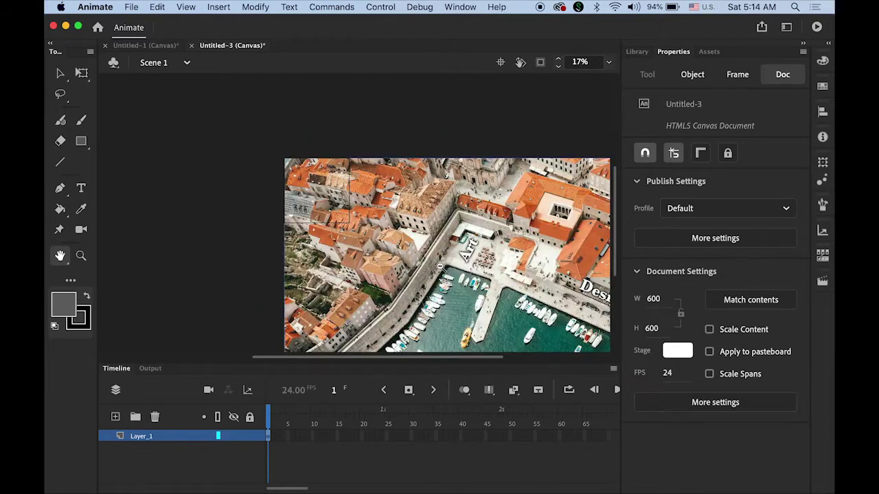
{"action": "left_click_drag", "start_coordinate": [434, 256], "coordinate": [310, 194]}
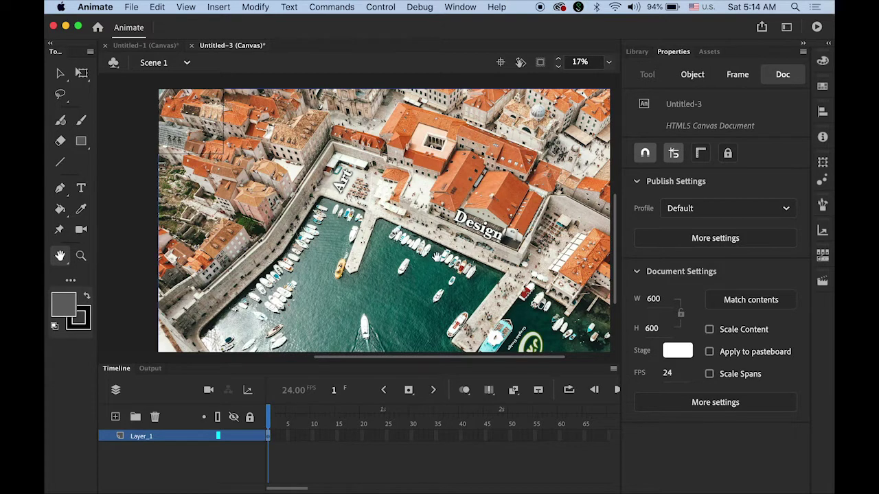
{"action": "left_click_drag", "start_coordinate": [437, 260], "coordinate": [390, 221]}
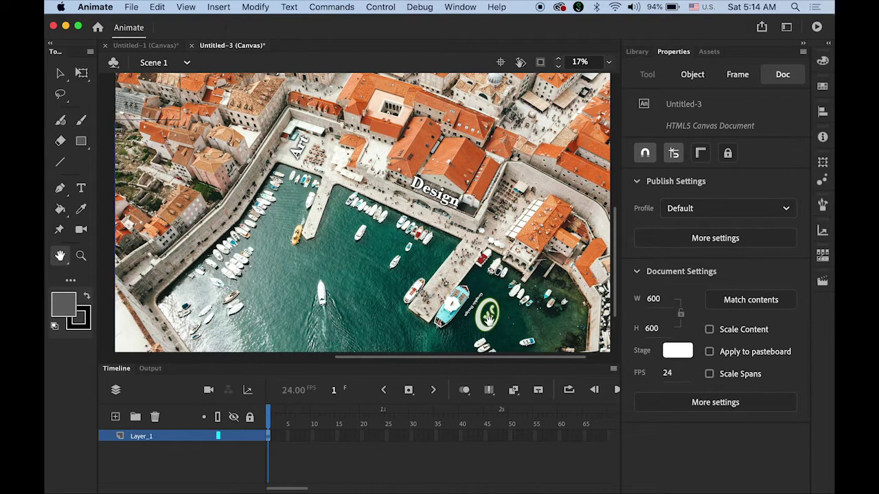
{"action": "left_click_drag", "start_coordinate": [315, 183], "coordinate": [346, 207]}
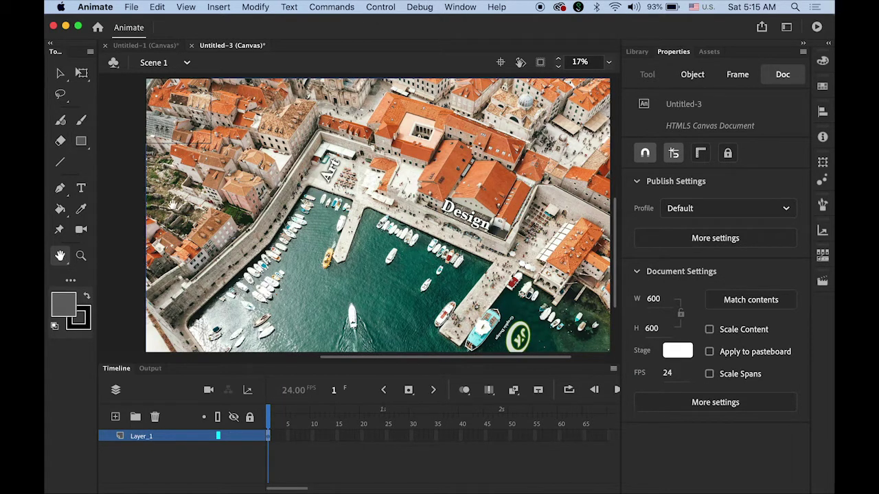
Reset the stage zoom to 70% and switch to the Selection tool.
{"action": "scroll", "coordinate": [169, 236], "scroll_direction": "up", "scroll_amount": 5}
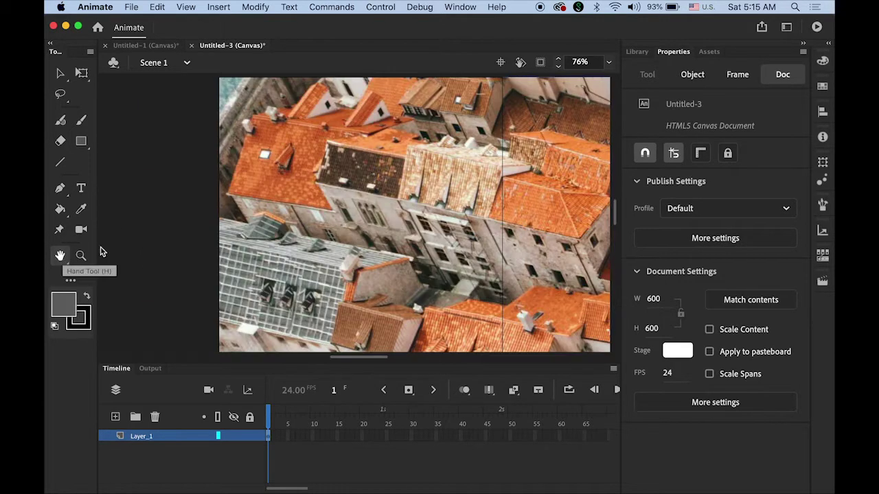
{"action": "left_click", "coordinate": [581, 62]}
{"action": "type", "text": "70"}
{"action": "key", "text": "Return"}
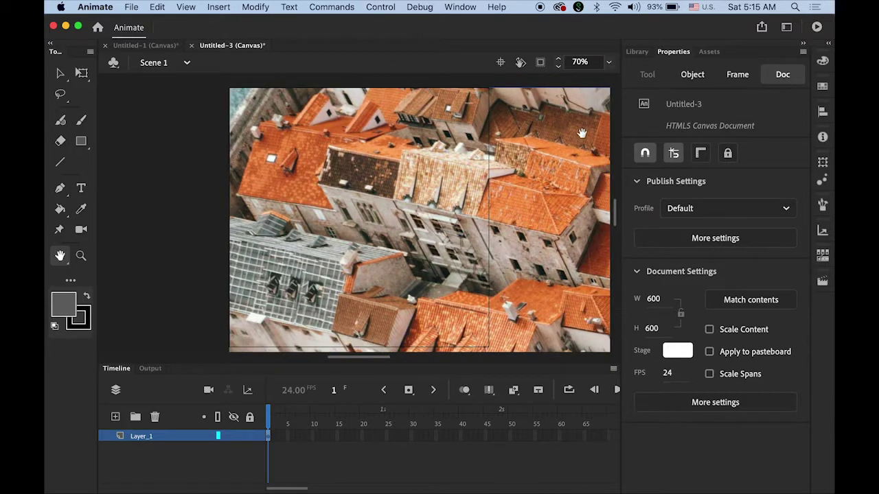
{"action": "left_click", "coordinate": [59, 76]}
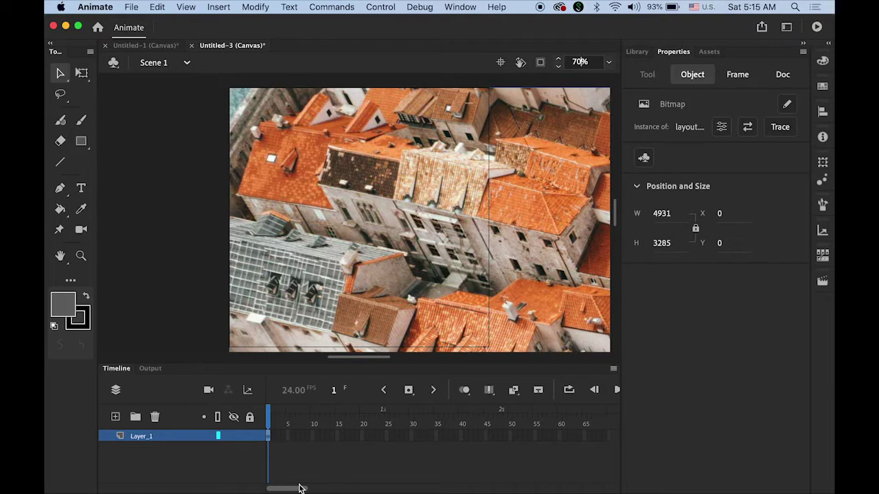
Extend Layer_1 to frame 336 with Insert > Timeline > Frame.
{"action": "left_click_drag", "start_coordinate": [302, 489], "coordinate": [485, 491]}
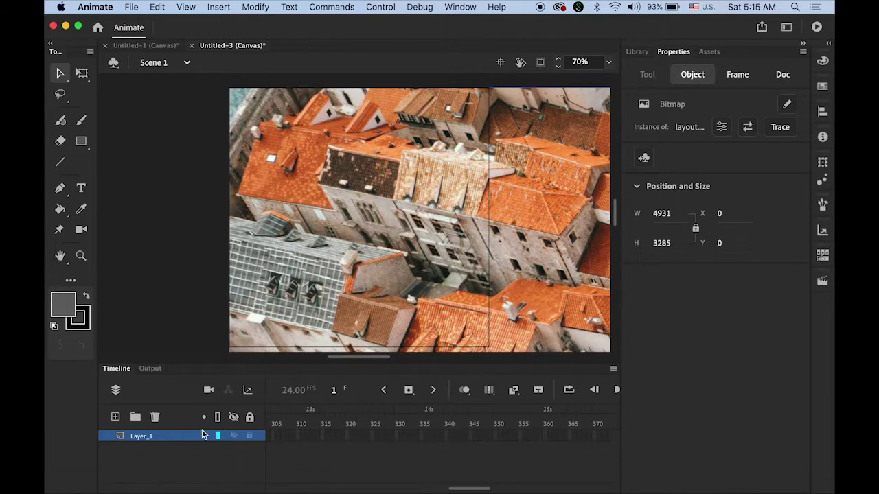
{"action": "left_click", "coordinate": [427, 437]}
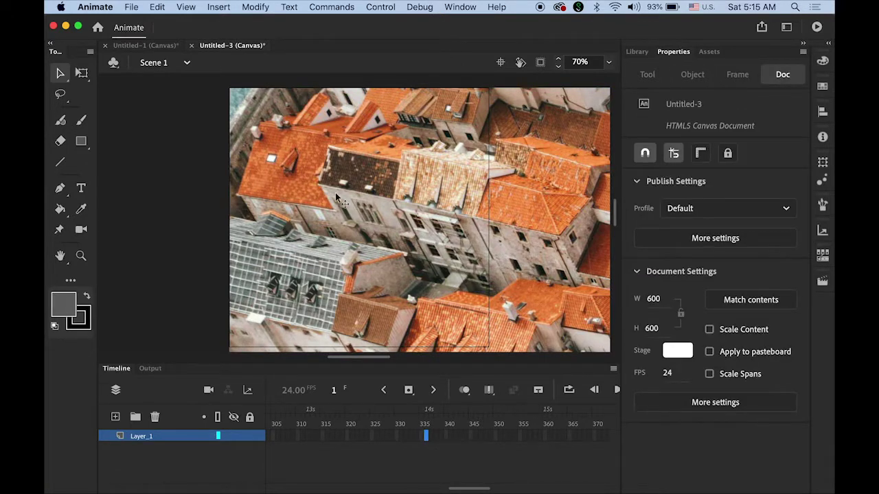
{"action": "left_click", "coordinate": [216, 7]}
{"action": "mouse_move", "coordinate": [256, 83]}
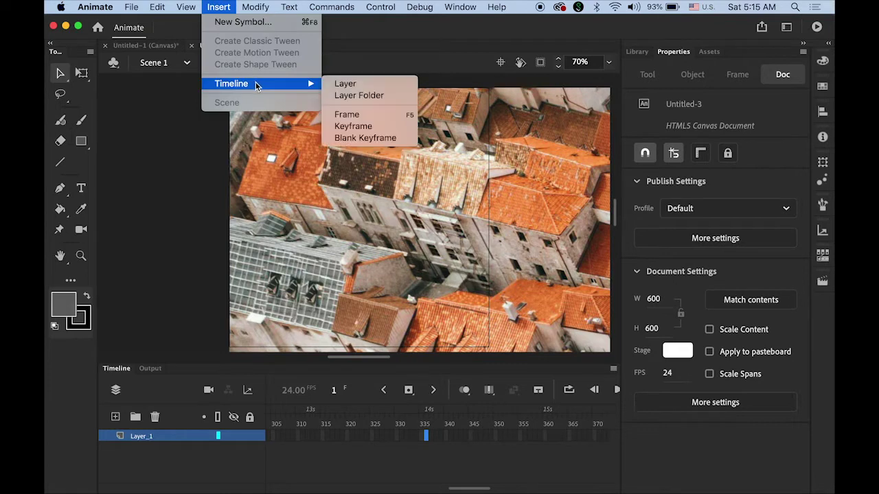
{"action": "left_click", "coordinate": [381, 113]}
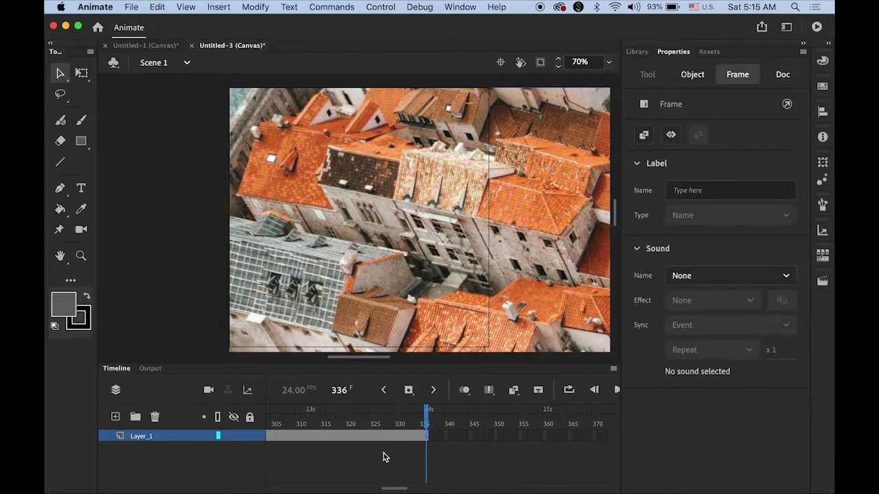
{"action": "left_click_drag", "start_coordinate": [395, 488], "coordinate": [221, 490]}
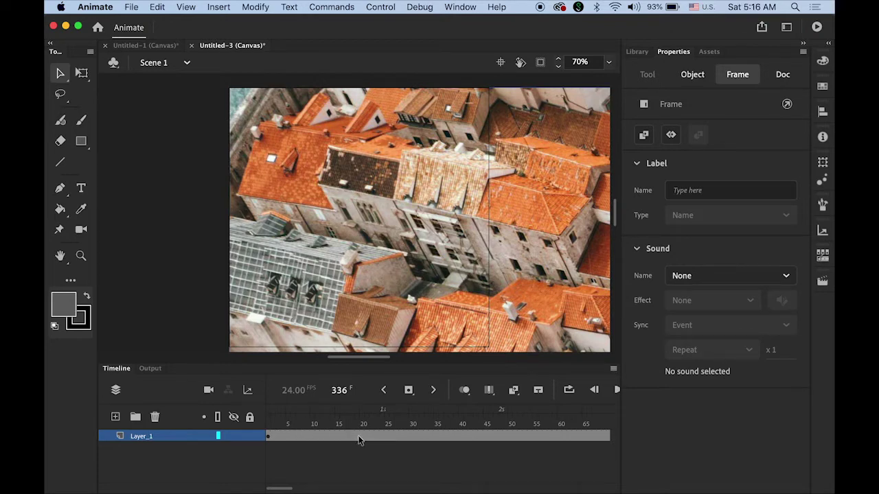
Add a camera, then apply a classic tween from frame 1 of the Camera layer.
{"action": "left_click", "coordinate": [81, 230]}
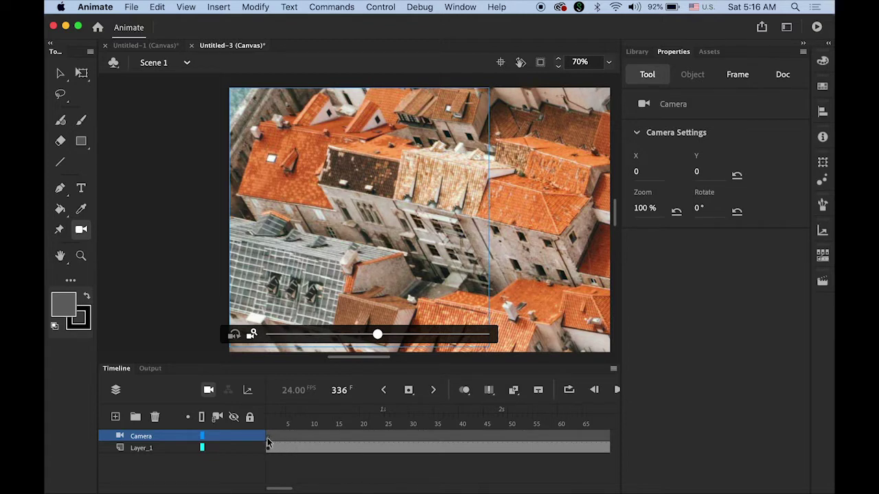
{"action": "left_click", "coordinate": [268, 437]}
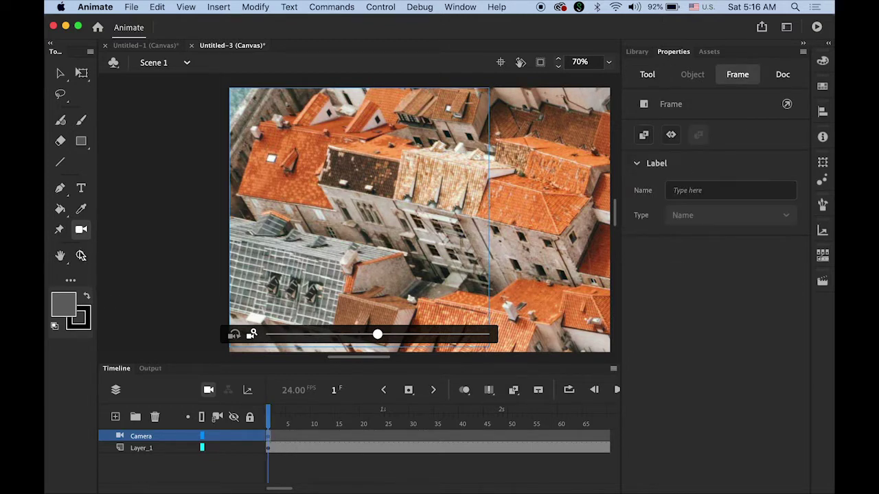
{"action": "mouse_move", "coordinate": [252, 446]}
{"action": "left_click", "coordinate": [219, 6]}
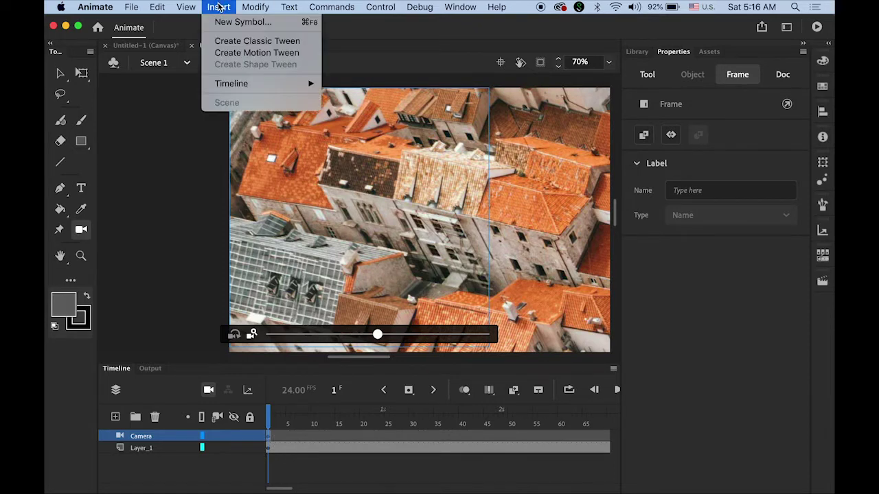
{"action": "left_click", "coordinate": [233, 41]}
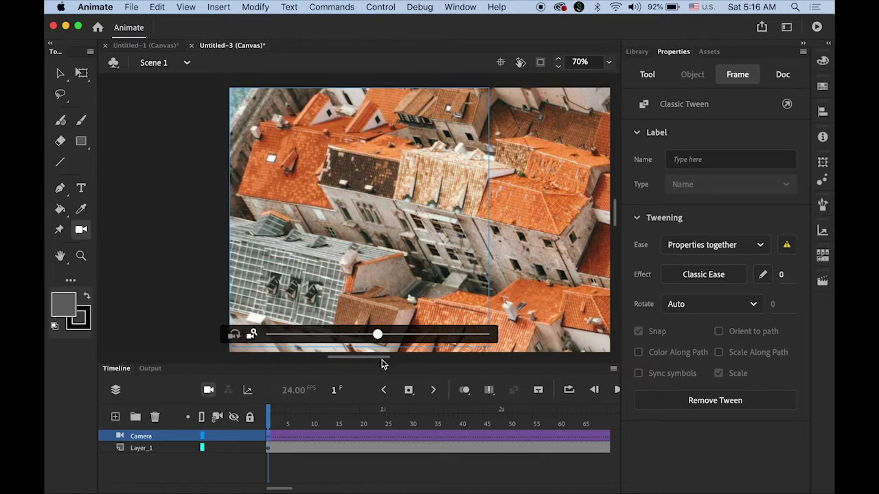
Zoom the frame-1 camera out to 23% and pan to X −258, Y −261.
{"action": "left_click", "coordinate": [383, 440]}
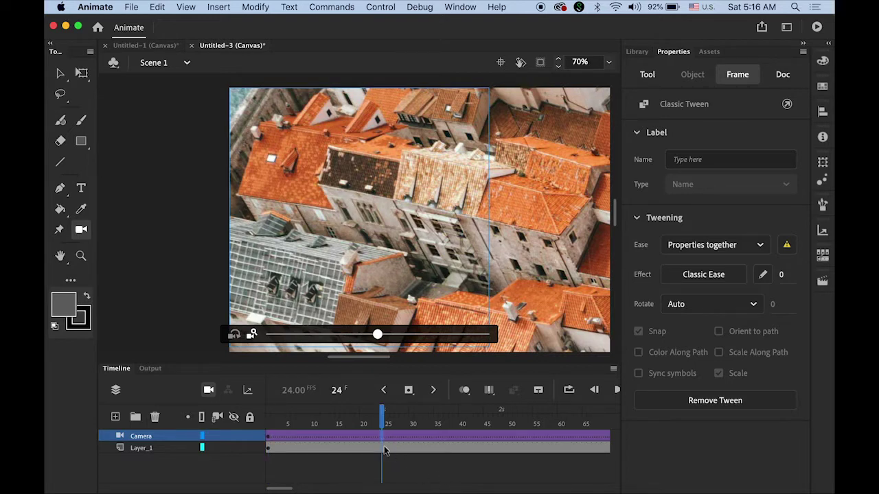
{"action": "left_click_drag", "start_coordinate": [382, 424], "coordinate": [247, 418]}
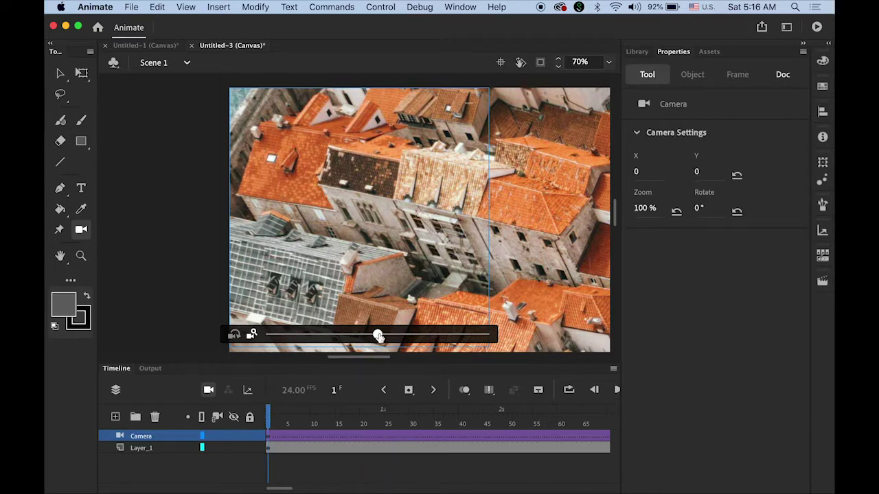
{"action": "left_click_drag", "start_coordinate": [379, 337], "coordinate": [281, 335]}
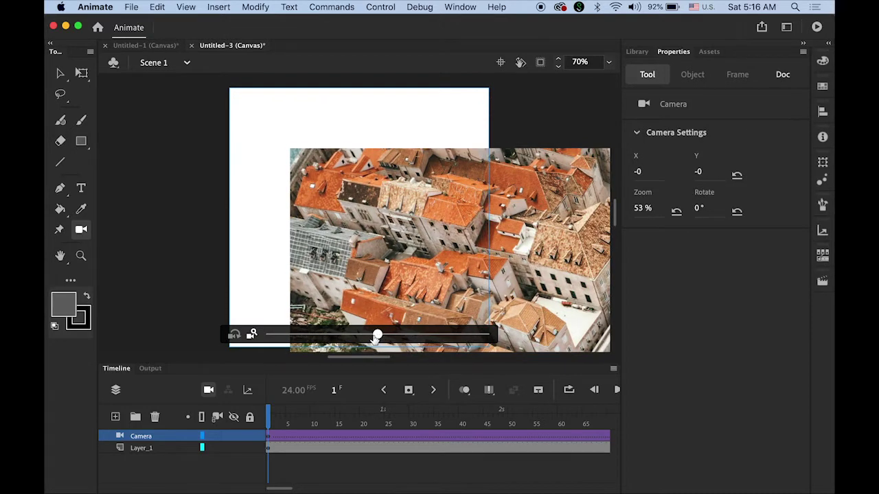
{"action": "left_click_drag", "start_coordinate": [376, 337], "coordinate": [358, 337]}
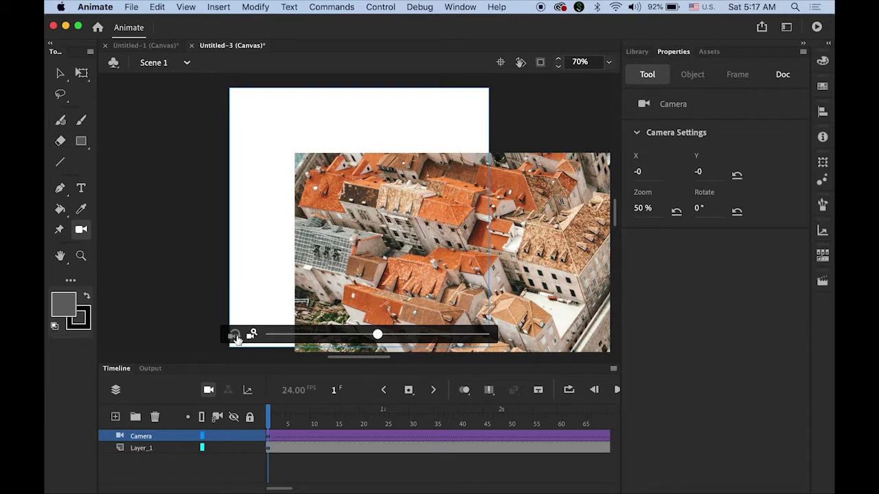
{"action": "left_click_drag", "start_coordinate": [375, 272], "coordinate": [417, 313]}
{"action": "left_click_drag", "start_coordinate": [302, 183], "coordinate": [350, 231]}
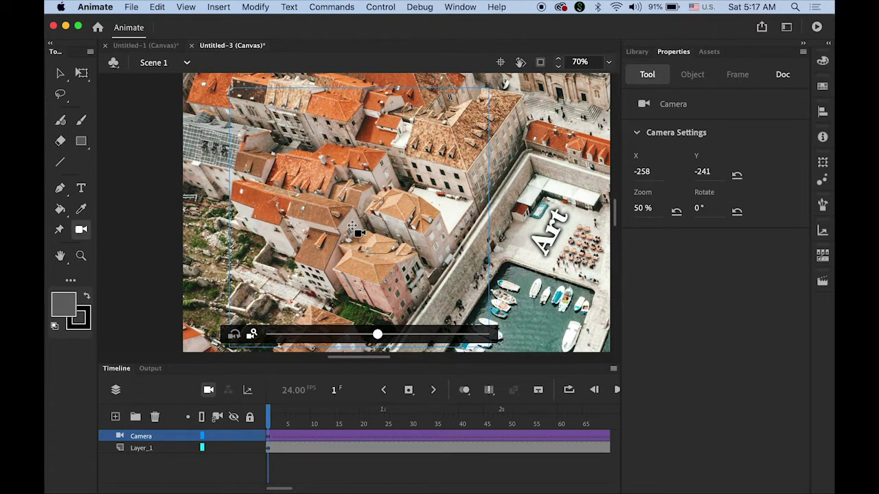
{"action": "left_click_drag", "start_coordinate": [378, 335], "coordinate": [305, 337]}
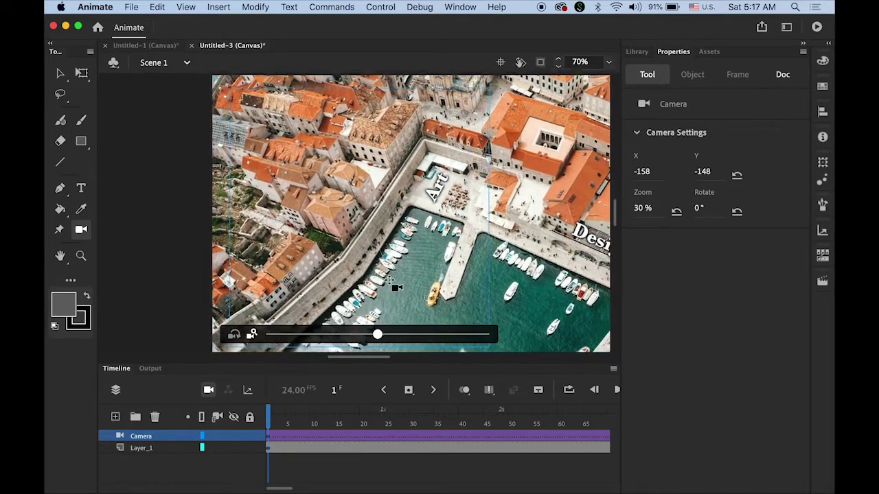
{"action": "left_click_drag", "start_coordinate": [377, 335], "coordinate": [357, 335]}
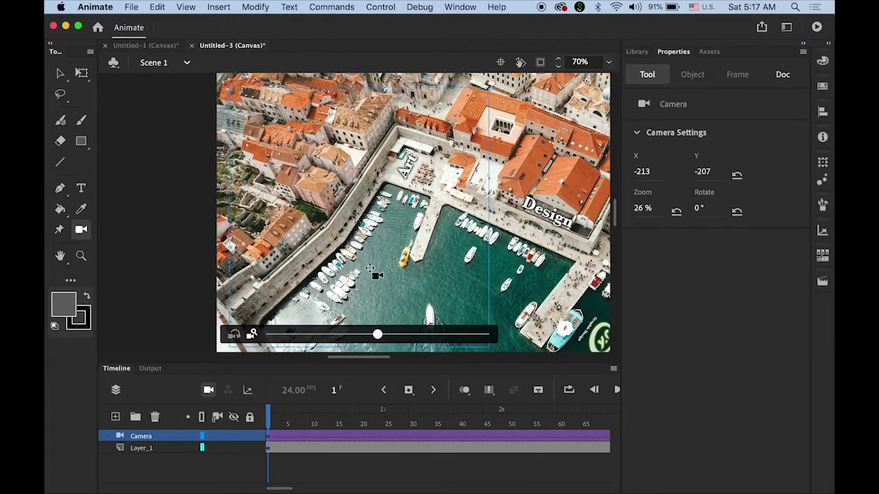
{"action": "left_click_drag", "start_coordinate": [377, 335], "coordinate": [358, 336]}
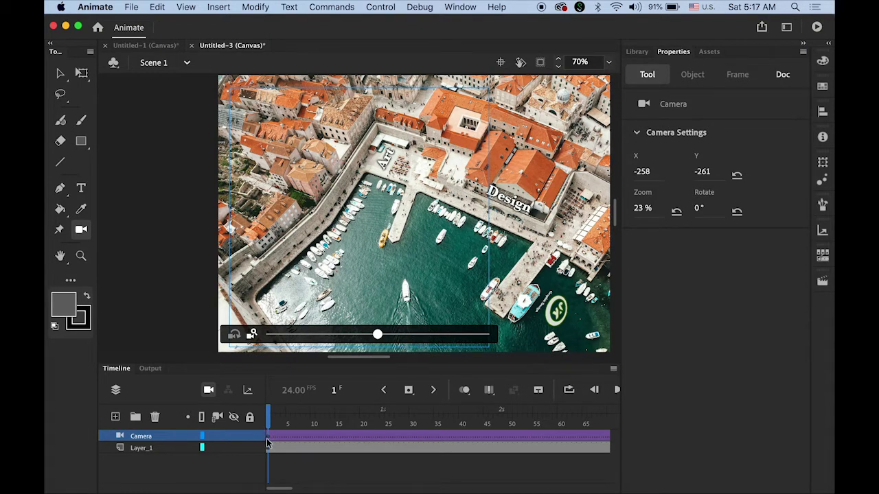
Keyframe the camera at frame 24: zoom 83%, rotate −30°, pan over the boats.
{"action": "left_click", "coordinate": [383, 436]}
{"action": "left_click", "coordinate": [410, 392]}
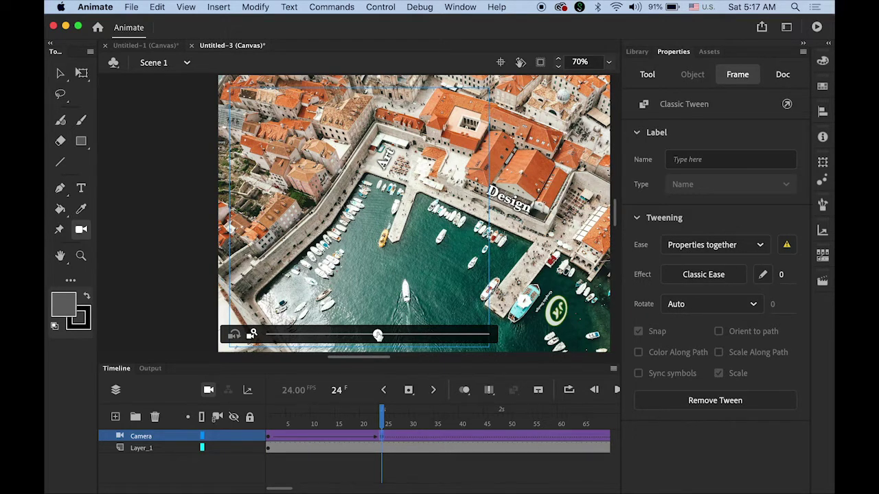
{"action": "left_click_drag", "start_coordinate": [378, 335], "coordinate": [283, 390]}
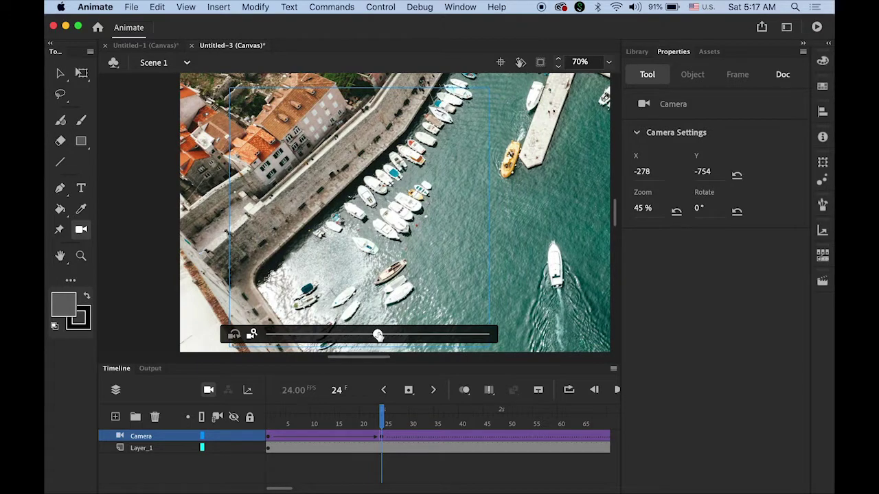
{"action": "left_click_drag", "start_coordinate": [378, 335], "coordinate": [447, 346]}
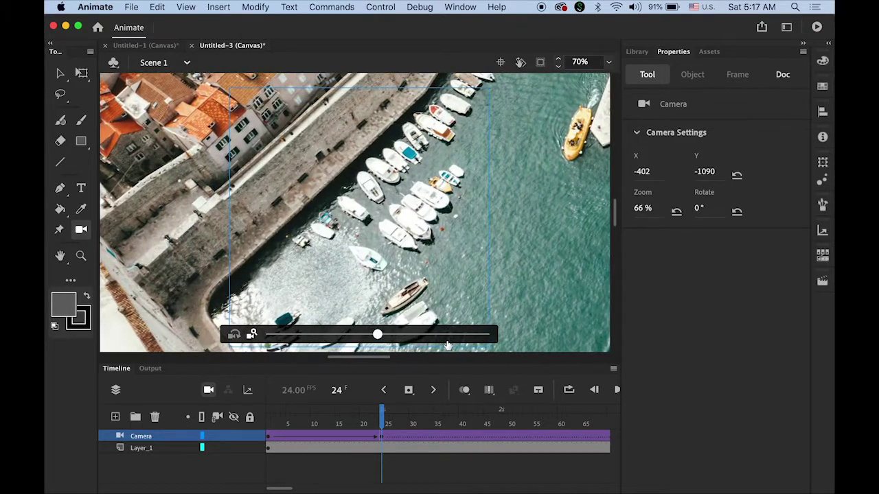
{"action": "left_click", "coordinate": [233, 335]}
{"action": "left_click_drag", "start_coordinate": [377, 337], "coordinate": [506, 342]}
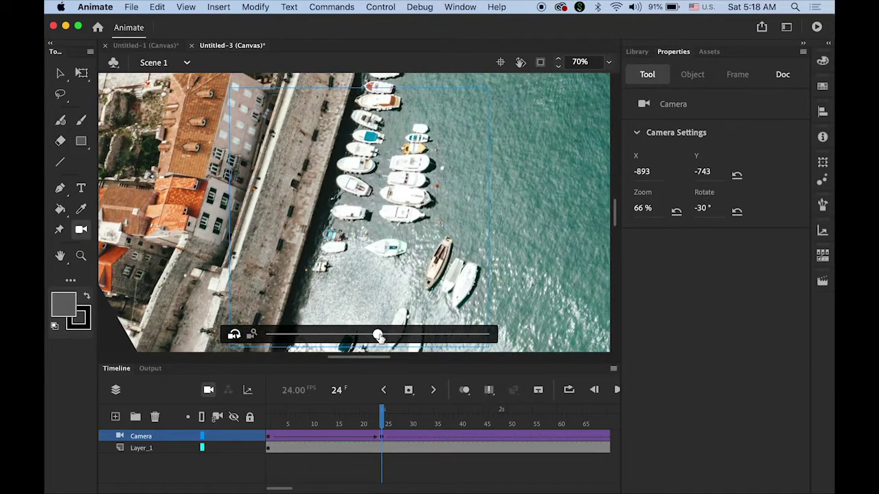
{"action": "left_click", "coordinate": [252, 334]}
{"action": "left_click_drag", "start_coordinate": [386, 339], "coordinate": [425, 339]}
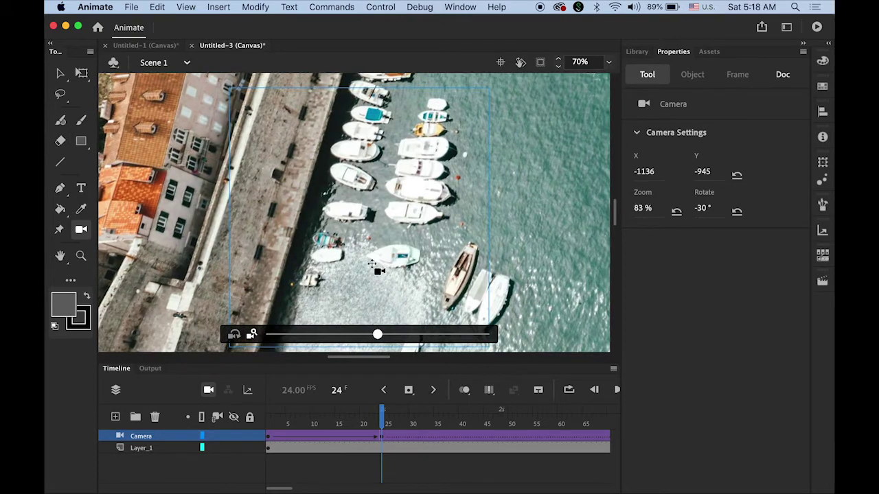
{"action": "left_click_drag", "start_coordinate": [372, 264], "coordinate": [389, 241]}
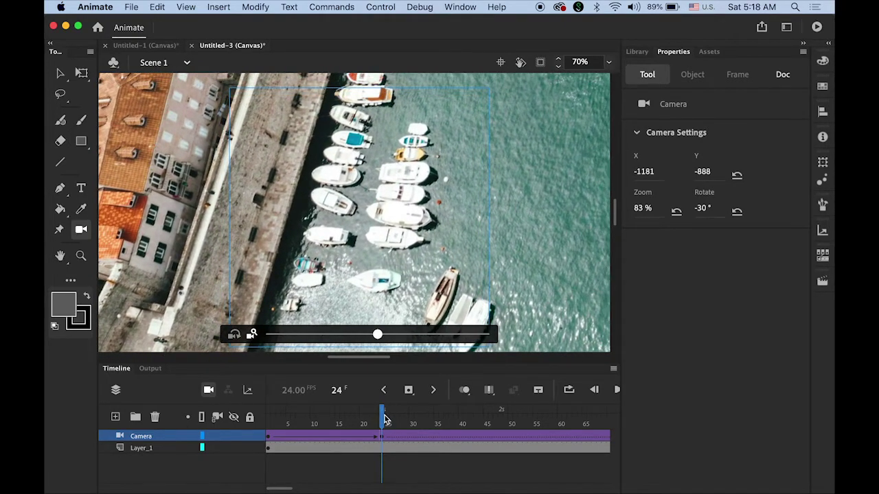
Scrub the timeline to preview the camera move from frame 1.
{"action": "left_click_drag", "start_coordinate": [384, 419], "coordinate": [272, 427]}
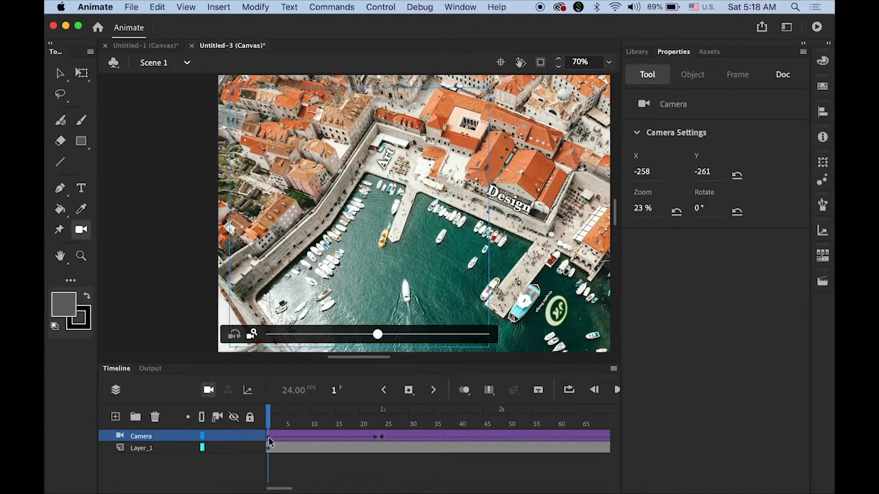
{"action": "left_click", "coordinate": [269, 439]}
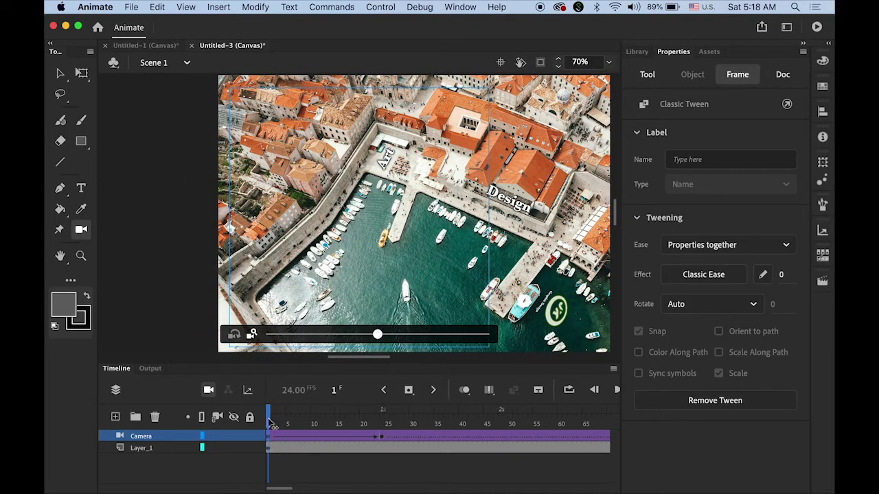
{"action": "left_click_drag", "start_coordinate": [274, 424], "coordinate": [384, 438]}
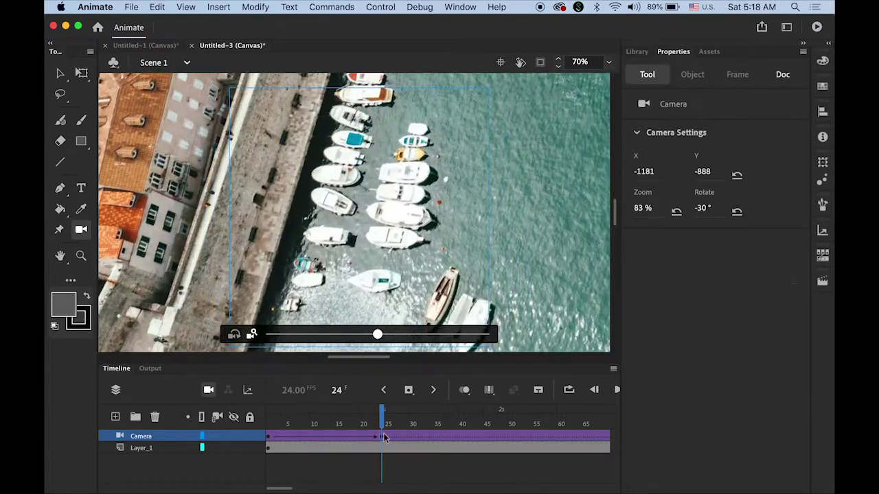
At frame 48, pan the camera up the line of boats and preview.
{"action": "left_click", "coordinate": [502, 436]}
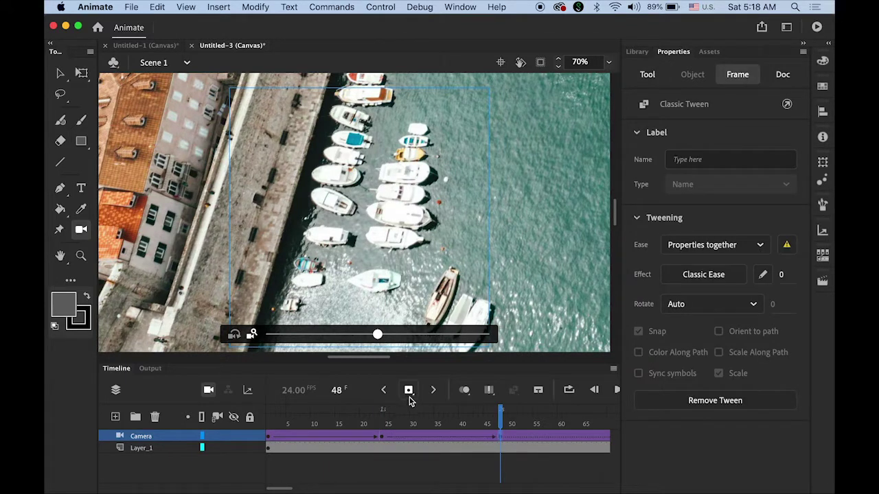
{"action": "mouse_move", "coordinate": [364, 250]}
{"action": "left_mouse_down"}
{"action": "mouse_move", "coordinate": [368, 209]}
{"action": "mouse_move", "coordinate": [364, 242]}
{"action": "left_mouse_up"}
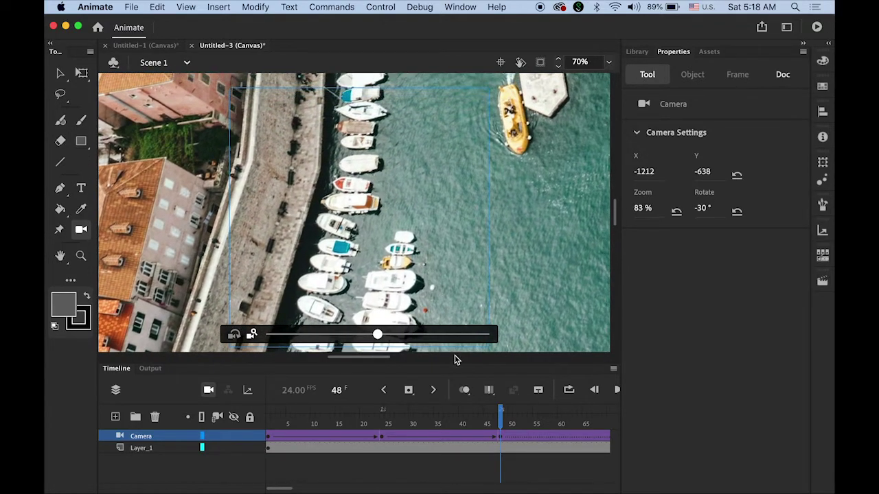
{"action": "left_click_drag", "start_coordinate": [452, 431], "coordinate": [501, 453]}
{"action": "left_click_drag", "start_coordinate": [284, 489], "coordinate": [307, 488]}
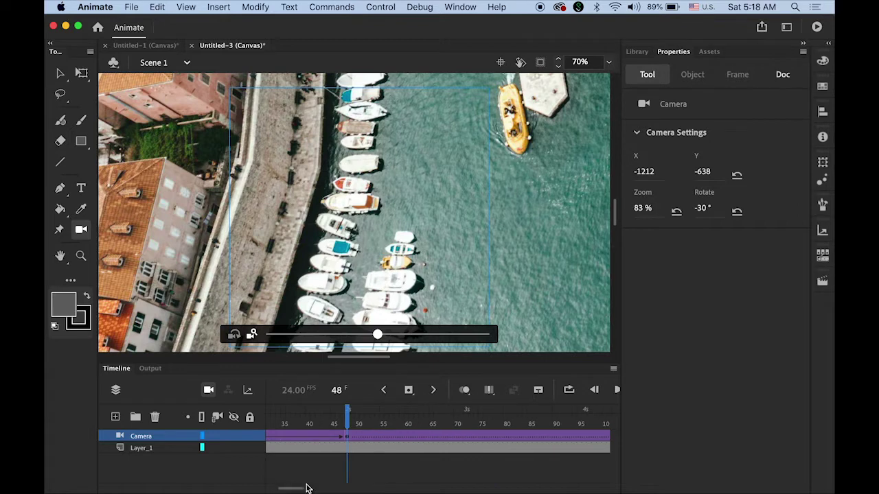
At frame 72, pan to the Art text, rotate to 61° and center it at 112%.
{"action": "left_click", "coordinate": [466, 436]}
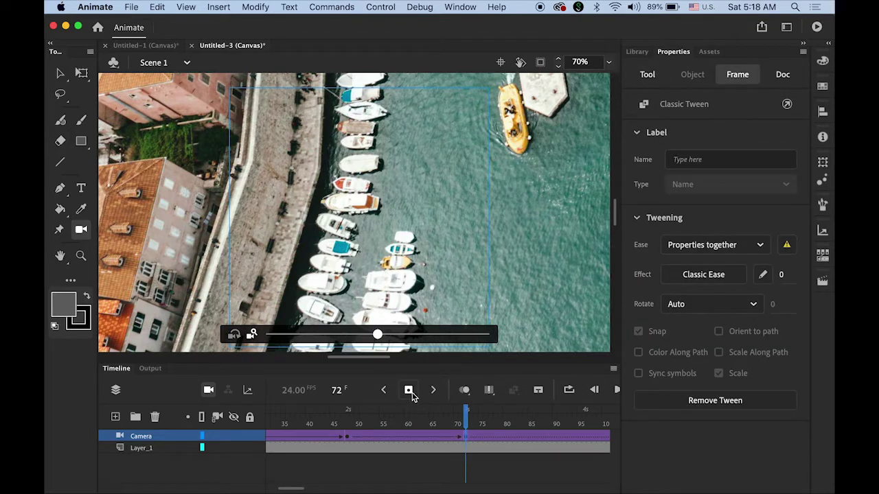
{"action": "left_click_drag", "start_coordinate": [408, 188], "coordinate": [412, 94]}
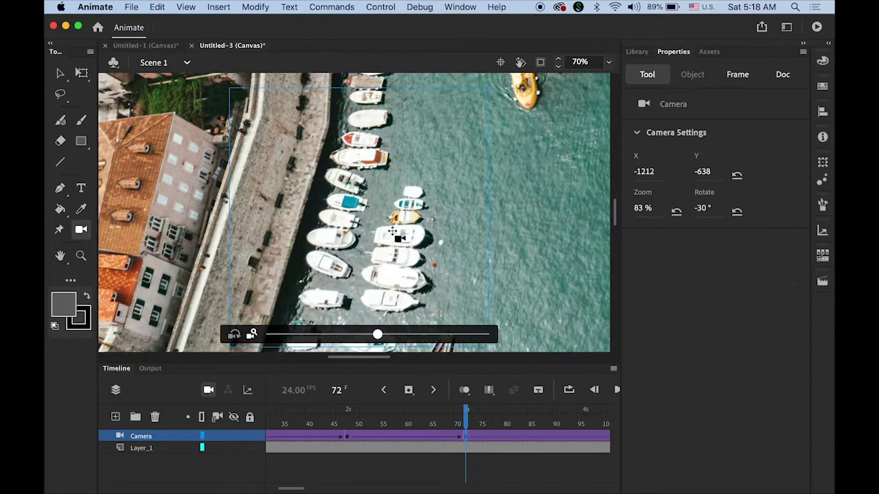
{"action": "left_click_drag", "start_coordinate": [406, 254], "coordinate": [410, 155]}
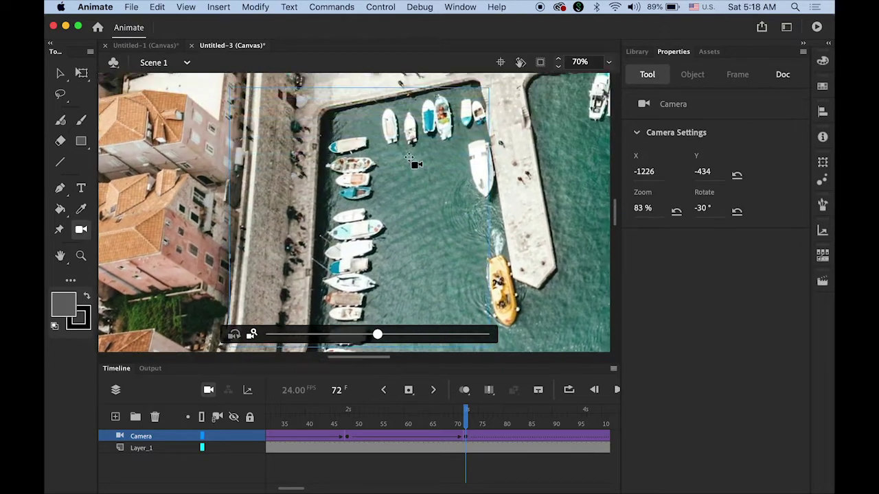
{"action": "left_click_drag", "start_coordinate": [400, 225], "coordinate": [405, 169]}
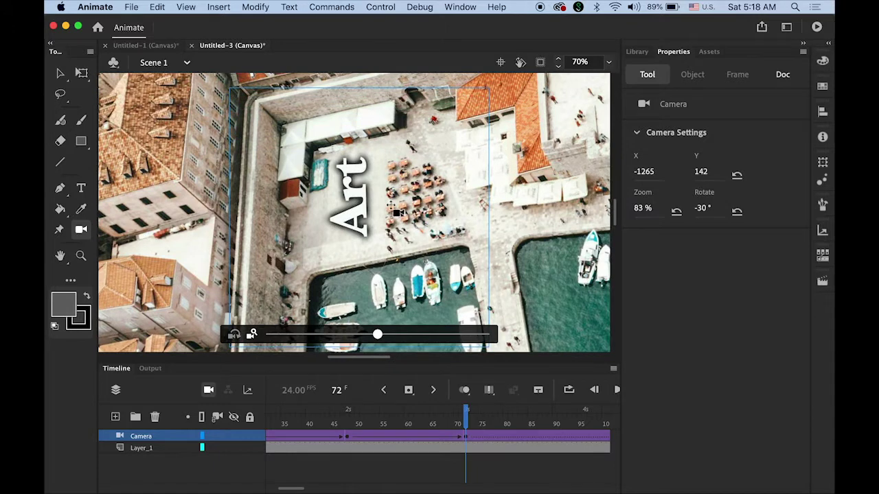
{"action": "left_click", "coordinate": [234, 335]}
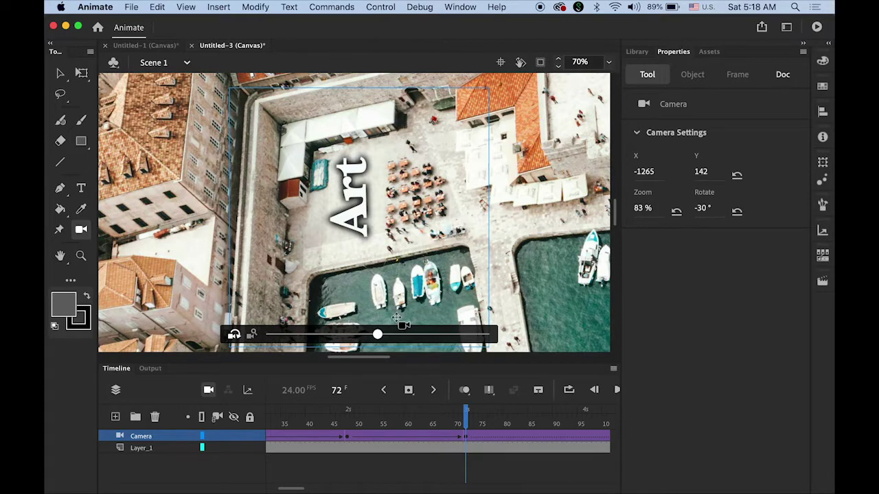
{"action": "left_click_drag", "start_coordinate": [379, 336], "coordinate": [261, 334]}
{"action": "left_click_drag", "start_coordinate": [379, 336], "coordinate": [241, 333]}
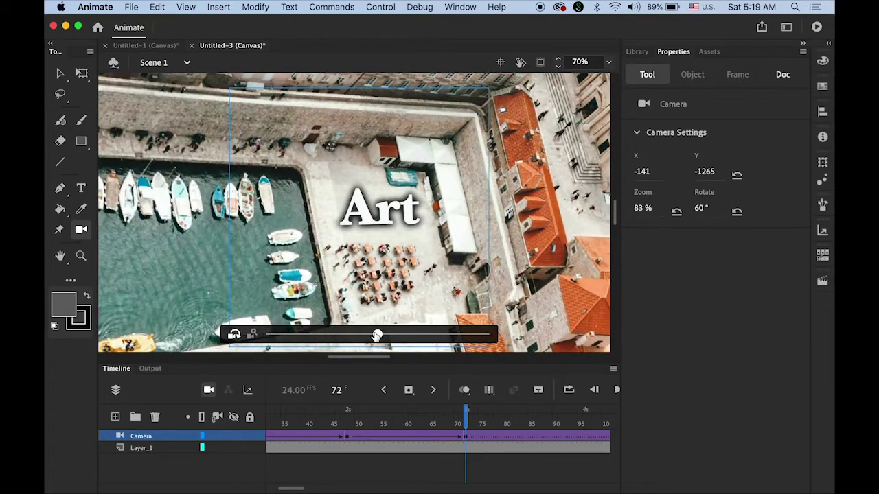
{"action": "left_click_drag", "start_coordinate": [377, 336], "coordinate": [438, 335]}
{"action": "left_click", "coordinate": [253, 334]}
{"action": "left_click_drag", "start_coordinate": [423, 265], "coordinate": [446, 272]}
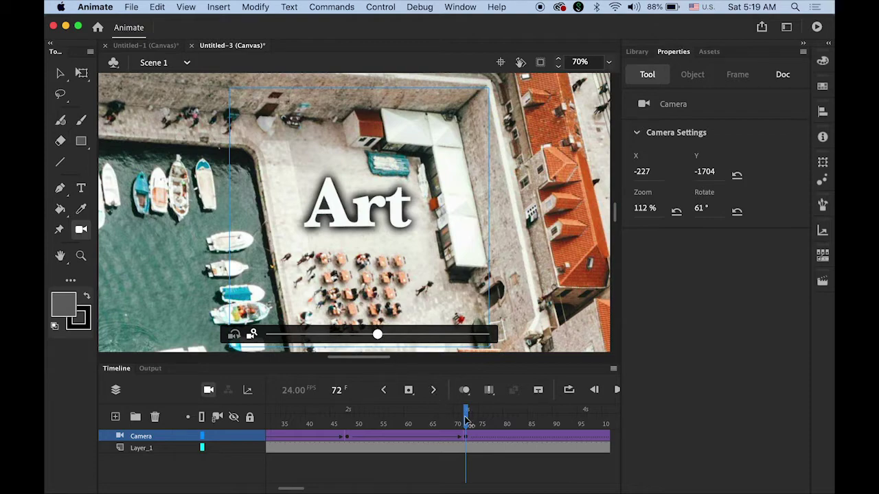
{"action": "left_click_drag", "start_coordinate": [466, 420], "coordinate": [169, 410]}
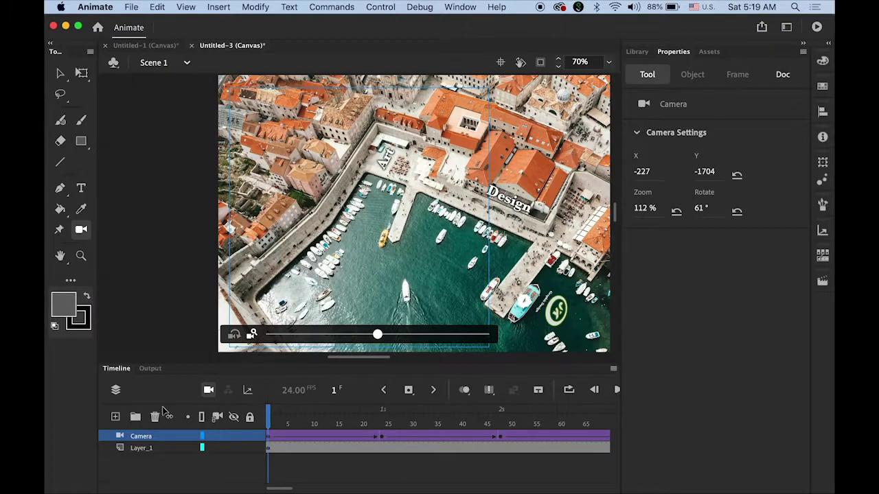
{"action": "left_click_drag", "start_coordinate": [283, 419], "coordinate": [371, 431]}
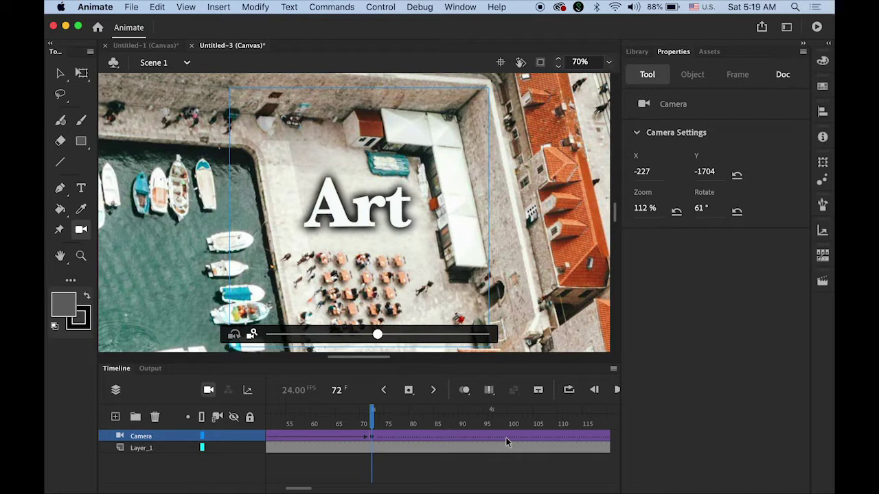
At frame 96, zoom the camera in to 143% on the Art text.
{"action": "left_click", "coordinate": [488, 436]}
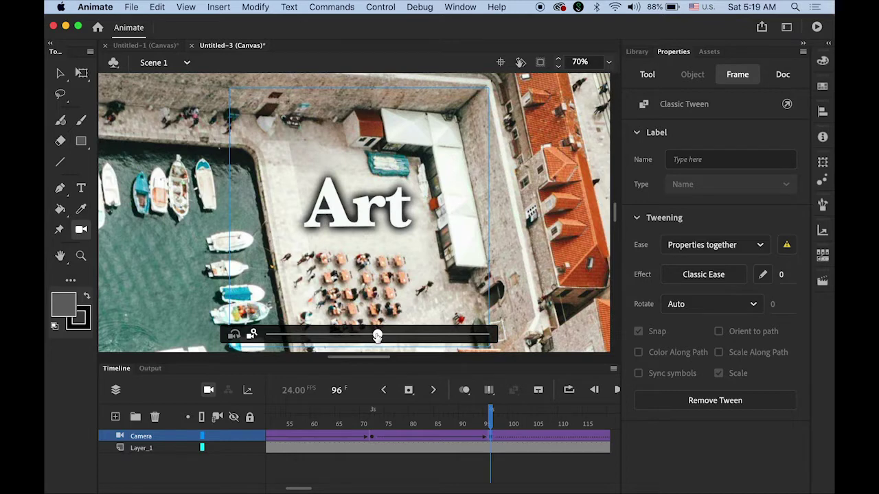
{"action": "left_click_drag", "start_coordinate": [377, 335], "coordinate": [426, 337]}
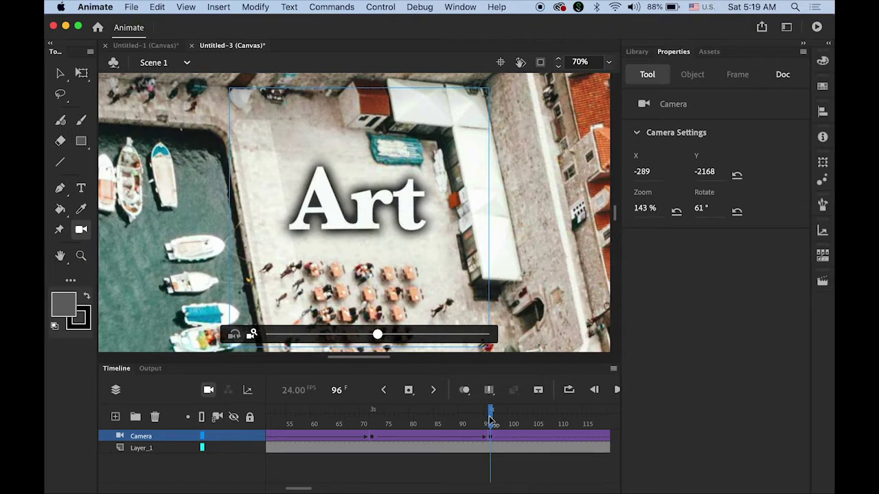
{"action": "mouse_move", "coordinate": [489, 418]}
{"action": "left_mouse_down"}
{"action": "mouse_move", "coordinate": [353, 422]}
{"action": "mouse_move", "coordinate": [489, 427]}
{"action": "left_mouse_up"}
{"action": "left_click_drag", "start_coordinate": [299, 488], "coordinate": [313, 487]}
At frame 120, zoom out to 37%, pan to X −183, Y −541, rotate 35°.
{"action": "left_click", "coordinate": [420, 436]}
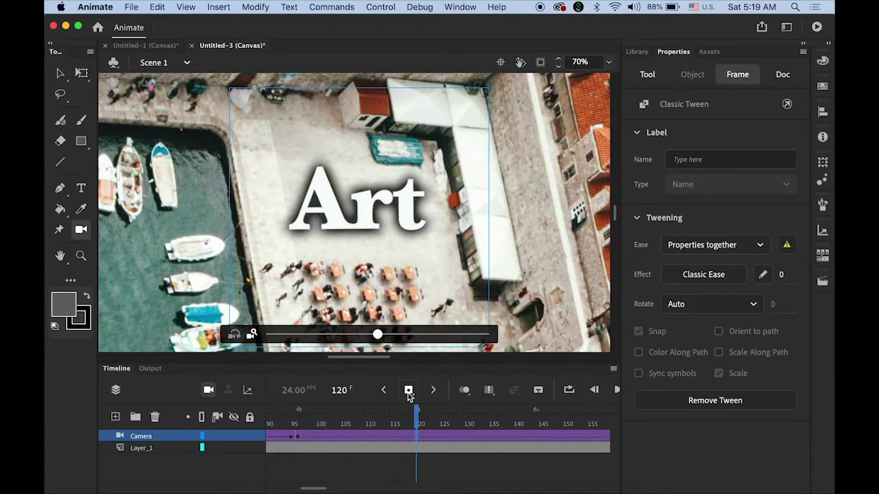
{"action": "left_click_drag", "start_coordinate": [377, 335], "coordinate": [274, 335]}
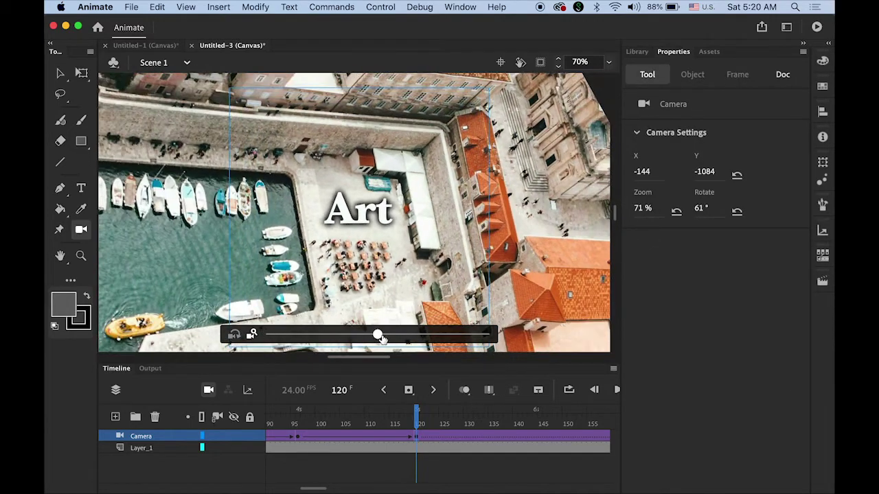
{"action": "left_click_drag", "start_coordinate": [379, 336], "coordinate": [274, 335]}
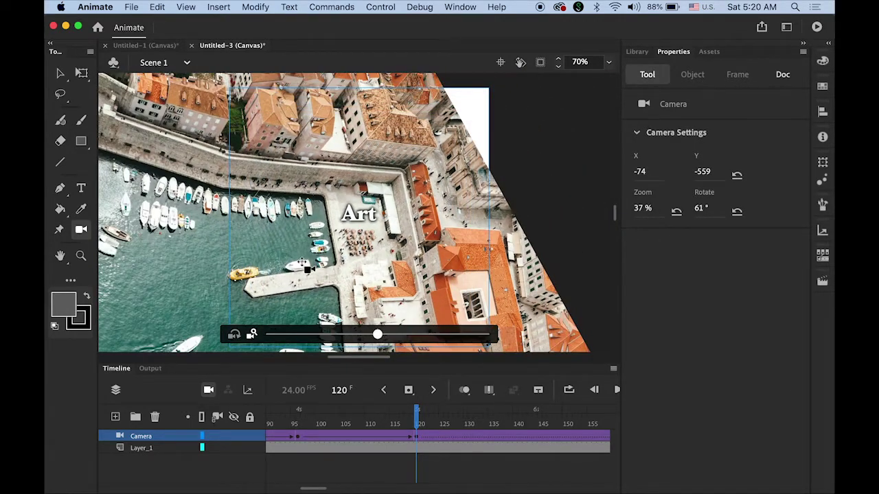
{"action": "left_click_drag", "start_coordinate": [302, 264], "coordinate": [269, 278]}
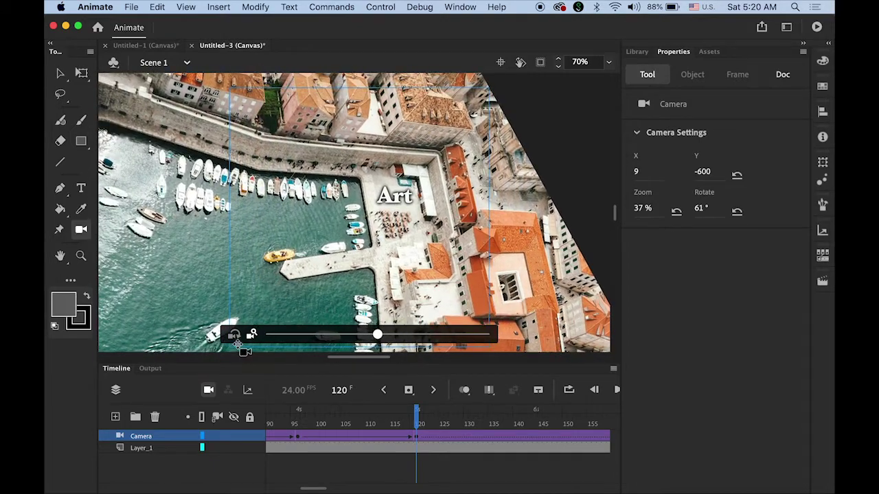
{"action": "left_click_drag", "start_coordinate": [377, 335], "coordinate": [477, 335]}
{"action": "left_click_drag", "start_coordinate": [408, 276], "coordinate": [367, 269]}
{"action": "mouse_move", "coordinate": [377, 335]}
{"action": "left_mouse_down"}
{"action": "mouse_move", "coordinate": [265, 337]}
{"action": "mouse_move", "coordinate": [379, 344]}
{"action": "left_mouse_up"}
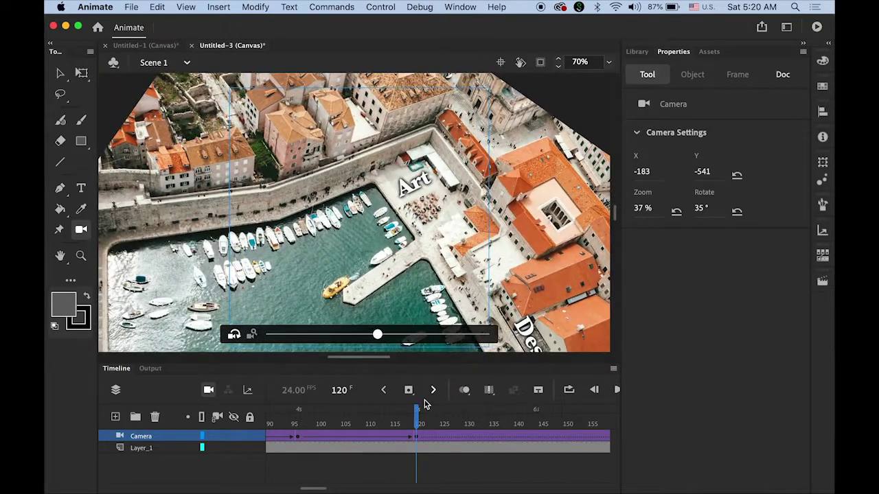
{"action": "mouse_move", "coordinate": [417, 416]}
{"action": "left_mouse_down"}
{"action": "mouse_move", "coordinate": [295, 416]}
{"action": "mouse_move", "coordinate": [419, 414]}
{"action": "left_mouse_up"}
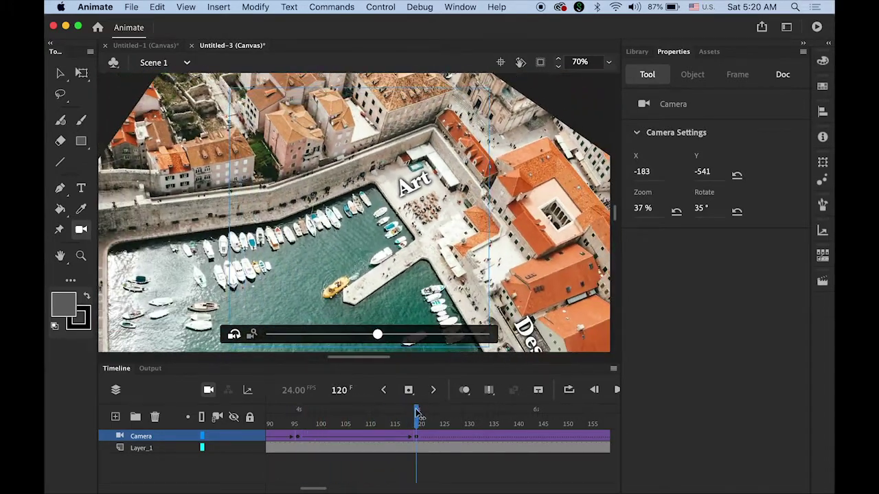
Keyframe frame 144 and frame the boats at X −68, Y −931, 46% zoom.
{"action": "left_click", "coordinate": [537, 439]}
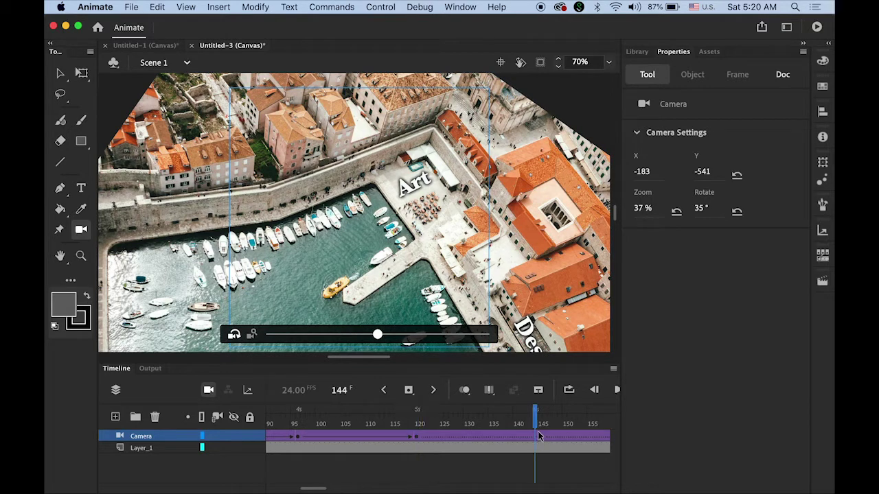
{"action": "left_click", "coordinate": [408, 390]}
{"action": "mouse_move", "coordinate": [383, 282]}
{"action": "left_mouse_down"}
{"action": "mouse_move", "coordinate": [381, 255]}
{"action": "mouse_move", "coordinate": [358, 327]}
{"action": "mouse_move", "coordinate": [285, 295]}
{"action": "mouse_move", "coordinate": [385, 275]}
{"action": "left_mouse_up"}
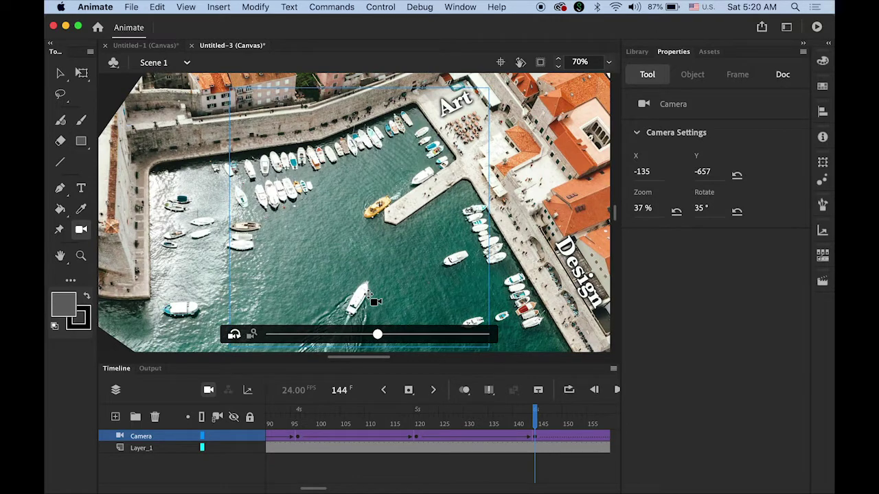
{"action": "left_click_drag", "start_coordinate": [371, 298], "coordinate": [373, 302]}
{"action": "left_click", "coordinate": [252, 334]}
{"action": "left_click_drag", "start_coordinate": [377, 335], "coordinate": [420, 335]}
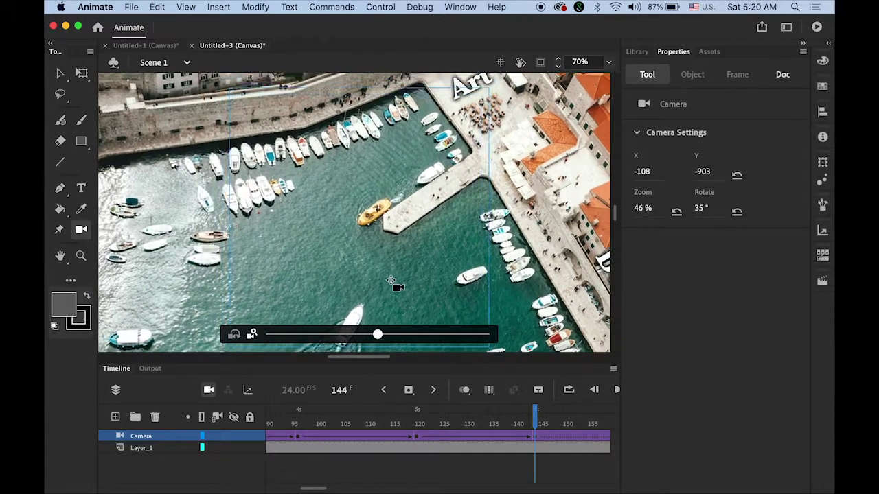
{"action": "left_click_drag", "start_coordinate": [391, 281], "coordinate": [367, 312]}
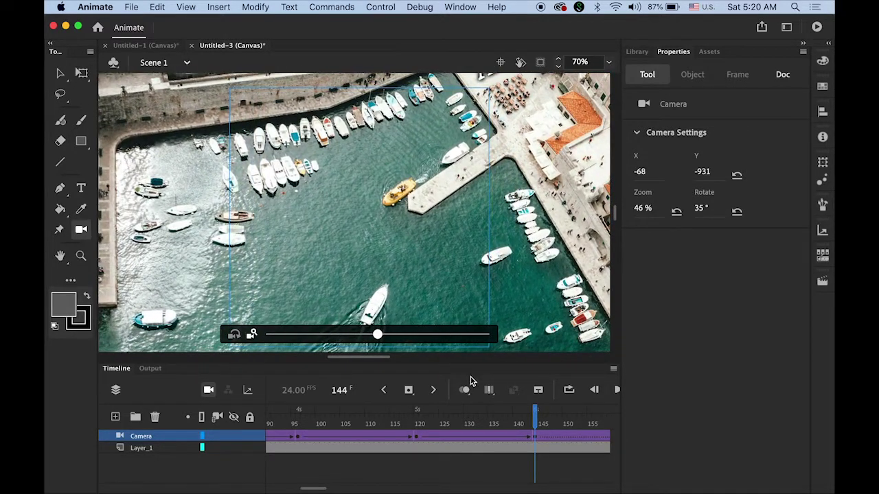
{"action": "left_click_drag", "start_coordinate": [314, 486], "coordinate": [327, 488]}
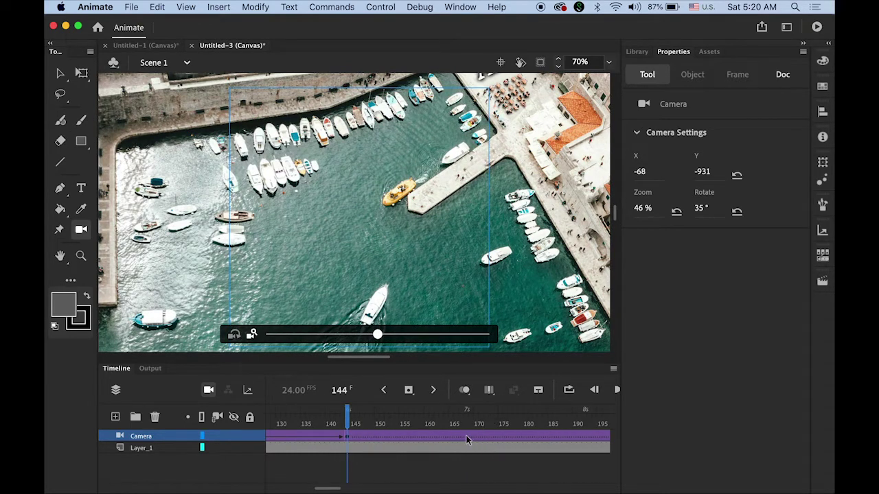
Add a camera keyframe at frame 168, pan toward the buildings and rotate the view to -24°.
{"action": "left_click", "coordinate": [466, 436]}
{"action": "left_click", "coordinate": [408, 391]}
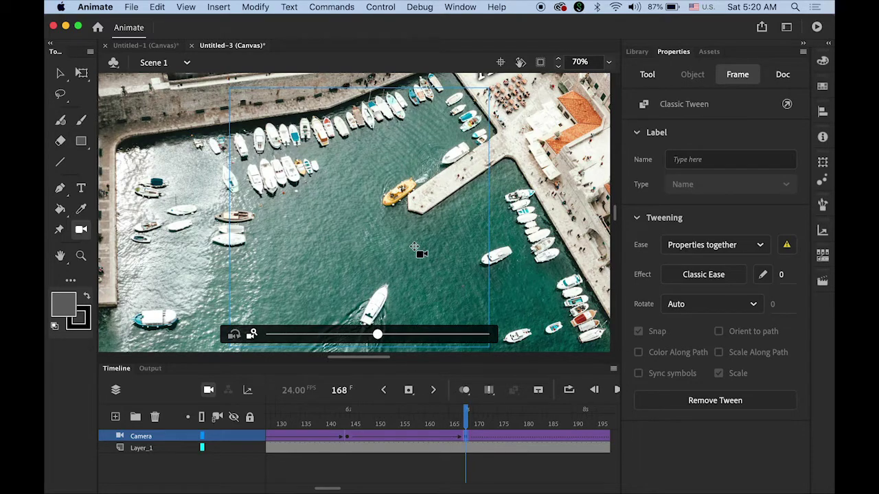
{"action": "left_click_drag", "start_coordinate": [418, 249], "coordinate": [493, 271]}
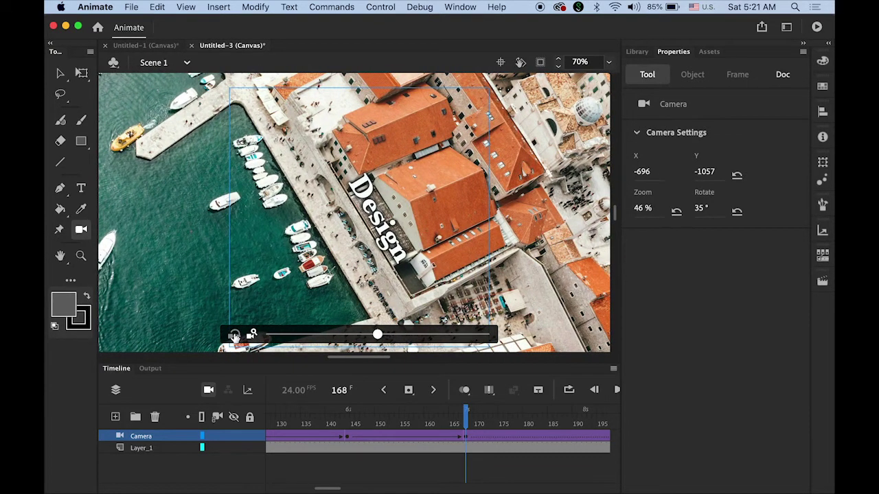
{"action": "left_click", "coordinate": [235, 335]}
{"action": "left_click_drag", "start_coordinate": [377, 335], "coordinate": [507, 334]}
{"action": "left_click_drag", "start_coordinate": [385, 336], "coordinate": [485, 336]}
Zoom the camera to 65% on the Design text, centre it, and preview the move.
{"action": "left_click", "coordinate": [253, 336]}
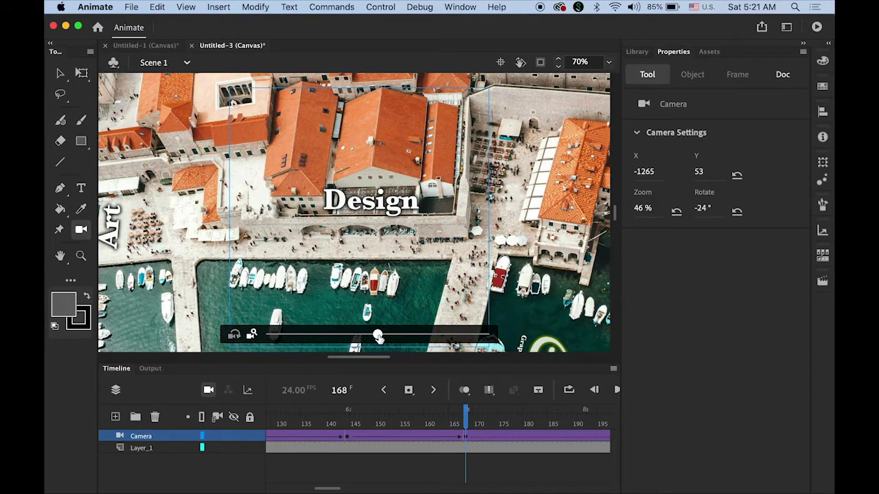
{"action": "left_click_drag", "start_coordinate": [378, 336], "coordinate": [441, 336]}
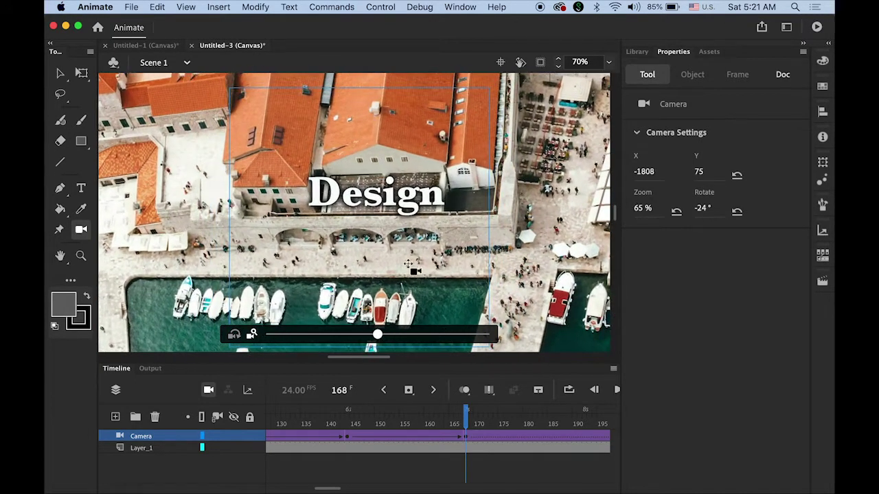
{"action": "left_click_drag", "start_coordinate": [408, 265], "coordinate": [423, 264]}
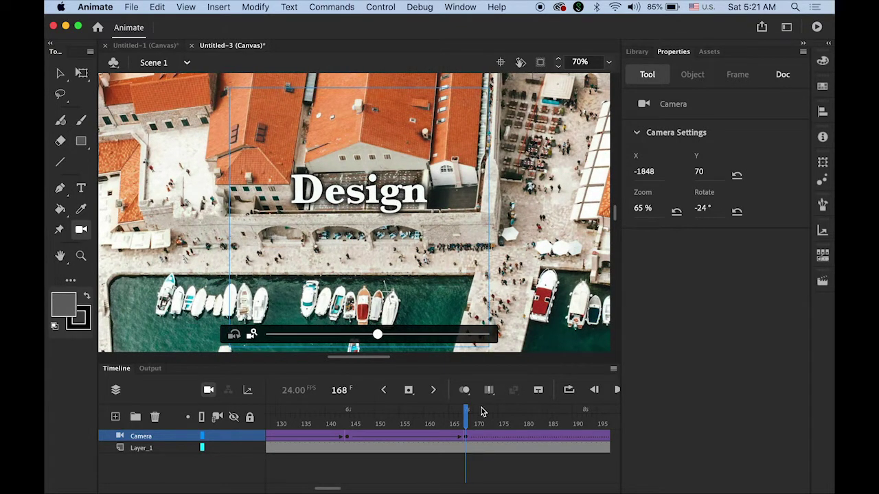
{"action": "mouse_move", "coordinate": [465, 424]}
{"action": "left_mouse_down"}
{"action": "mouse_move", "coordinate": [326, 426]}
{"action": "mouse_move", "coordinate": [465, 426]}
{"action": "left_mouse_up"}
{"action": "left_click_drag", "start_coordinate": [327, 490], "coordinate": [336, 491]}
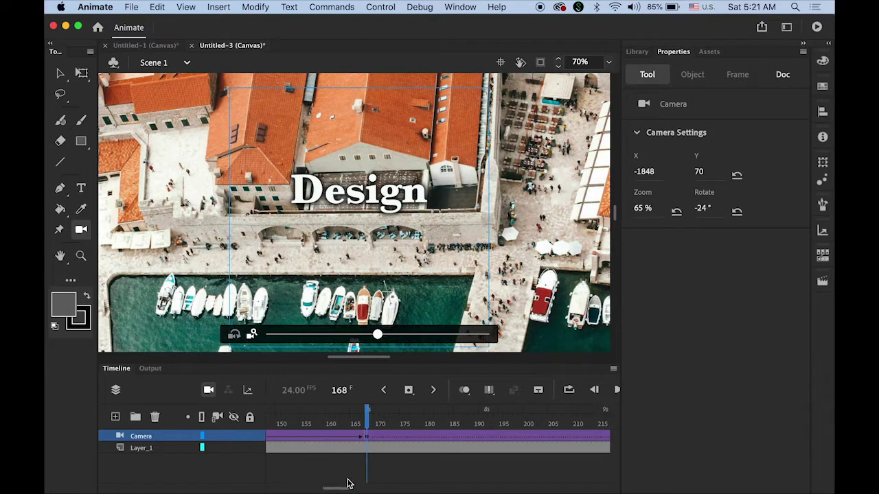
Add a camera keyframe at frame 192 and tighten the zoom on Design to 80%.
{"action": "left_click", "coordinate": [485, 436]}
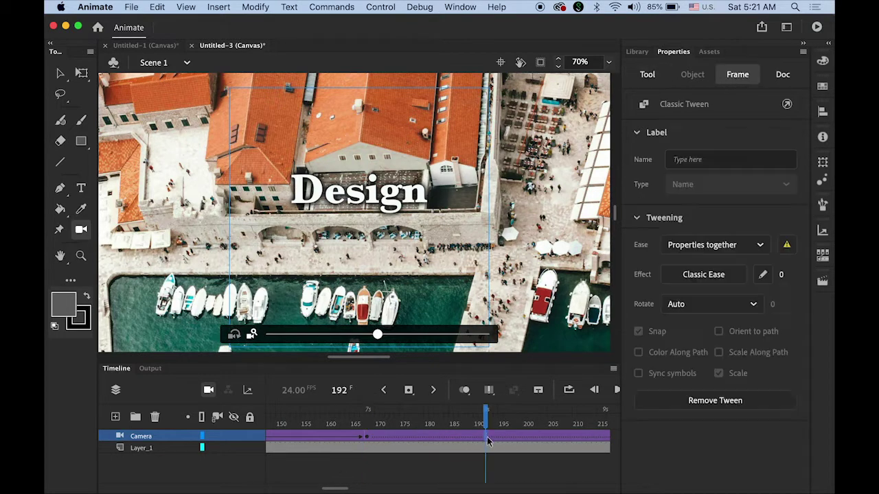
{"action": "left_click", "coordinate": [409, 389]}
{"action": "left_click_drag", "start_coordinate": [379, 338], "coordinate": [417, 342]}
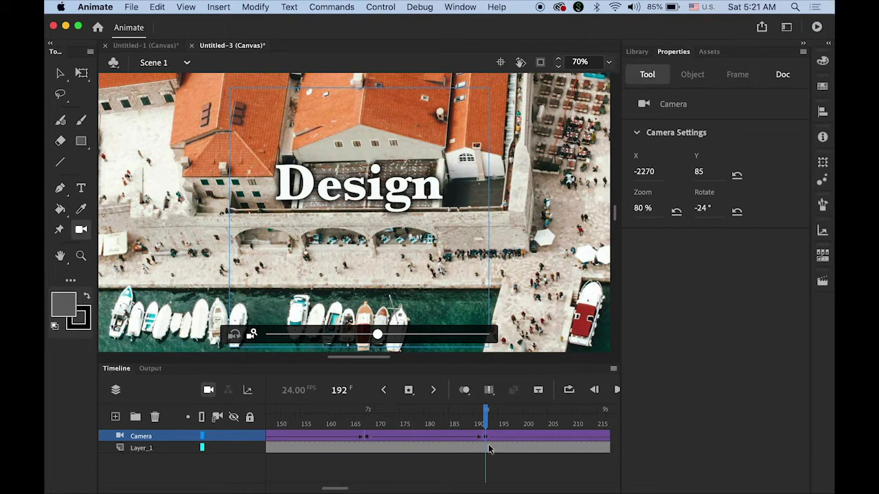
{"action": "left_click_drag", "start_coordinate": [341, 490], "coordinate": [351, 490]}
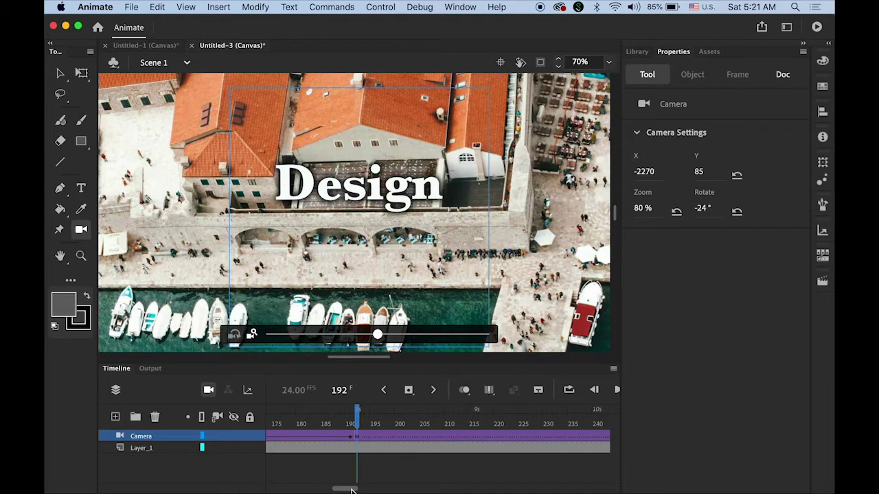
Add a frame-216 camera keyframe pulled back over the harbor at 35% zoom, rotated 15°.
{"action": "left_click", "coordinate": [474, 437]}
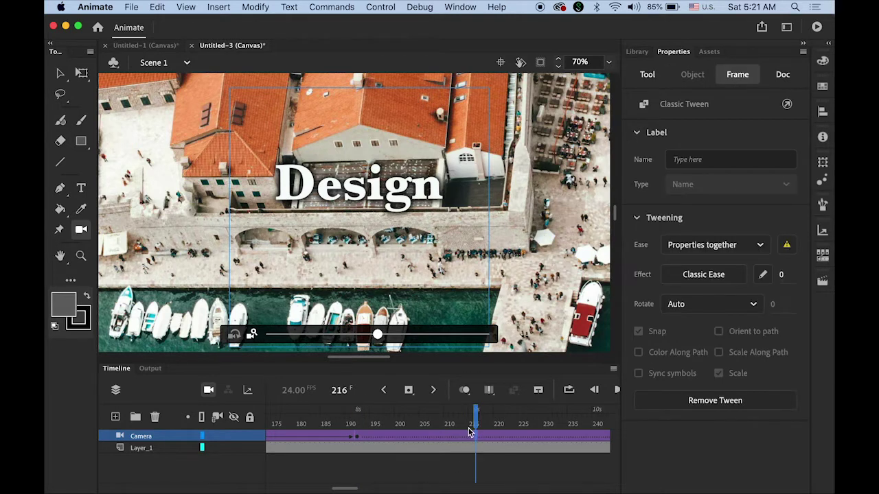
{"action": "left_click", "coordinate": [408, 391]}
{"action": "left_click_drag", "start_coordinate": [377, 336], "coordinate": [357, 337]}
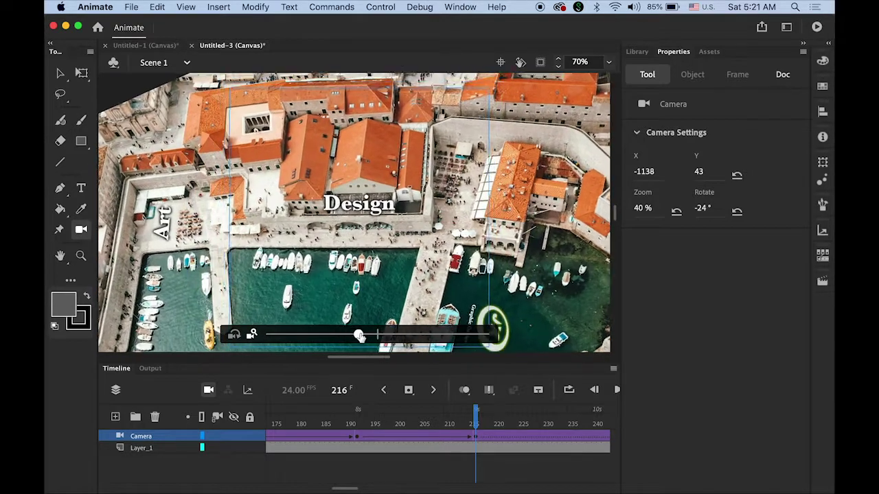
{"action": "mouse_move", "coordinate": [420, 275]}
{"action": "left_mouse_down"}
{"action": "mouse_move", "coordinate": [412, 248]}
{"action": "mouse_move", "coordinate": [420, 268]}
{"action": "left_mouse_up"}
{"action": "left_click", "coordinate": [235, 335]}
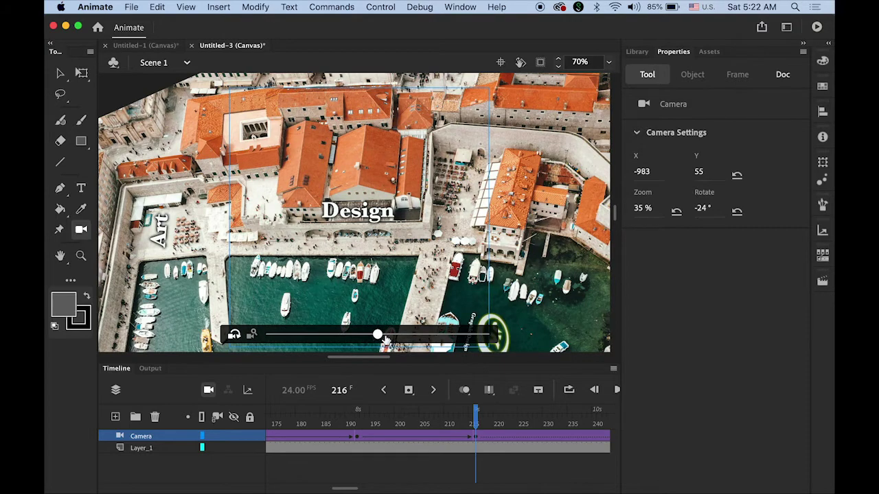
{"action": "left_click_drag", "start_coordinate": [388, 339], "coordinate": [347, 336]}
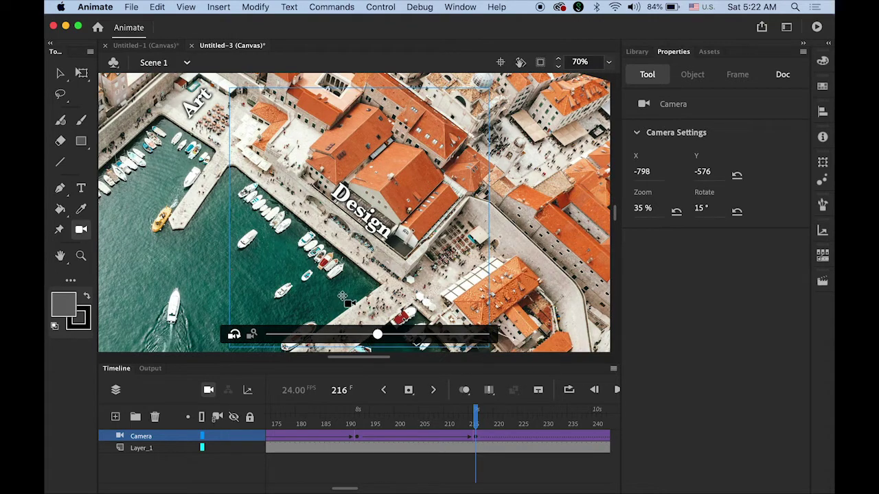
{"action": "left_click_drag", "start_coordinate": [354, 300], "coordinate": [291, 291]}
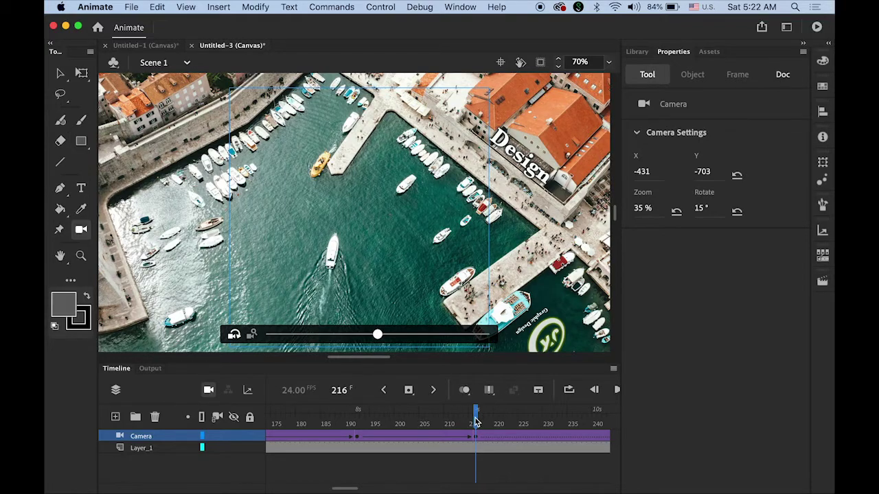
{"action": "left_click_drag", "start_coordinate": [477, 421], "coordinate": [470, 446]}
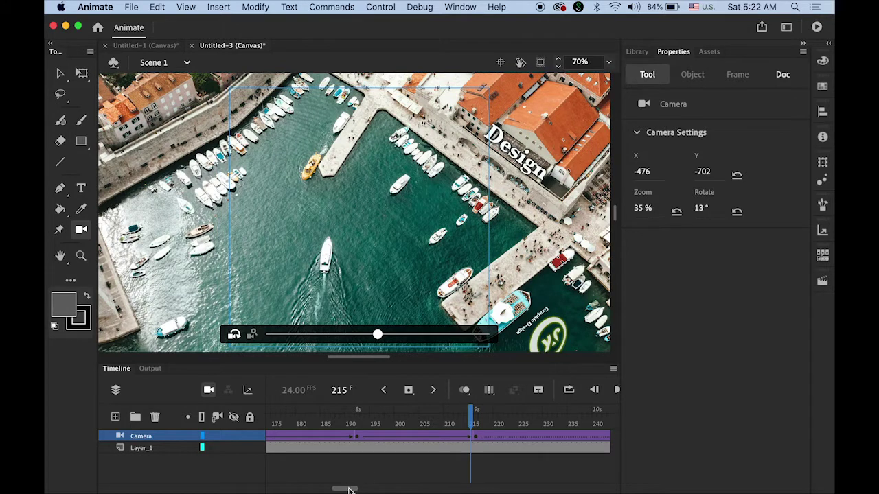
Add a camera keyframe at frame 240 and pan the view toward the JK logo.
{"action": "scroll", "coordinate": [348, 490], "scroll_direction": "right", "scroll_amount": 5}
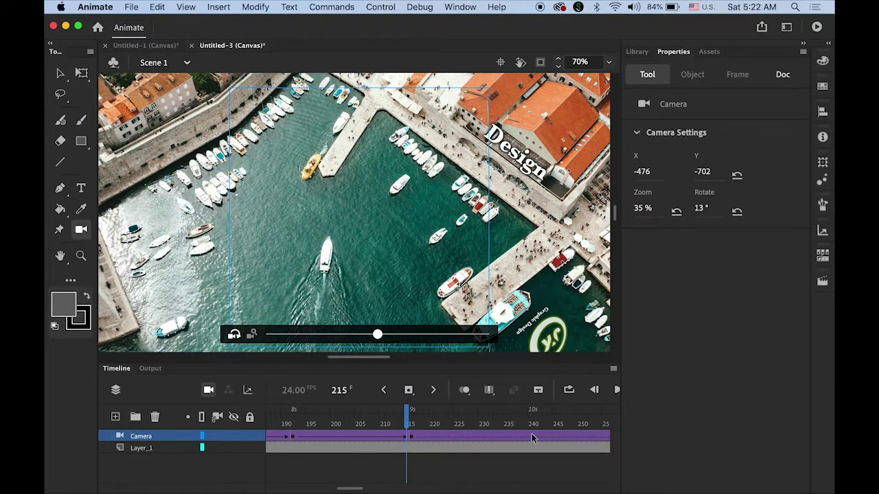
{"action": "left_click", "coordinate": [532, 438]}
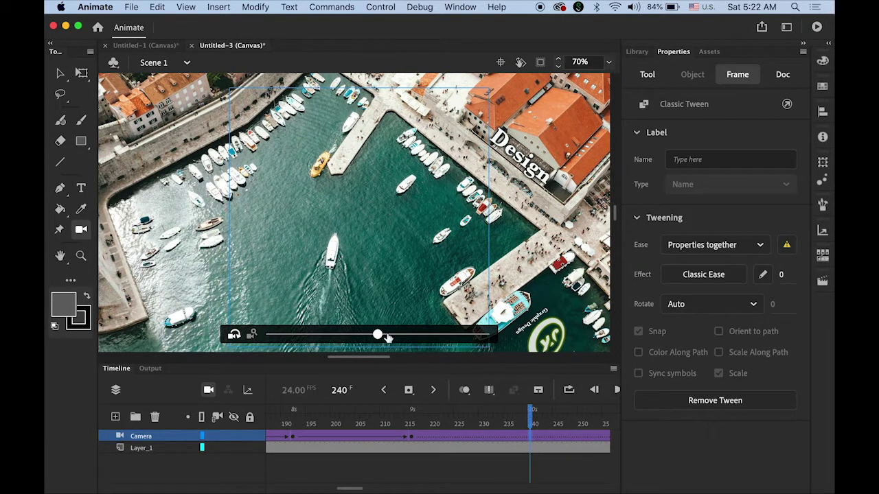
{"action": "left_click", "coordinate": [409, 390]}
{"action": "left_click", "coordinate": [425, 278]}
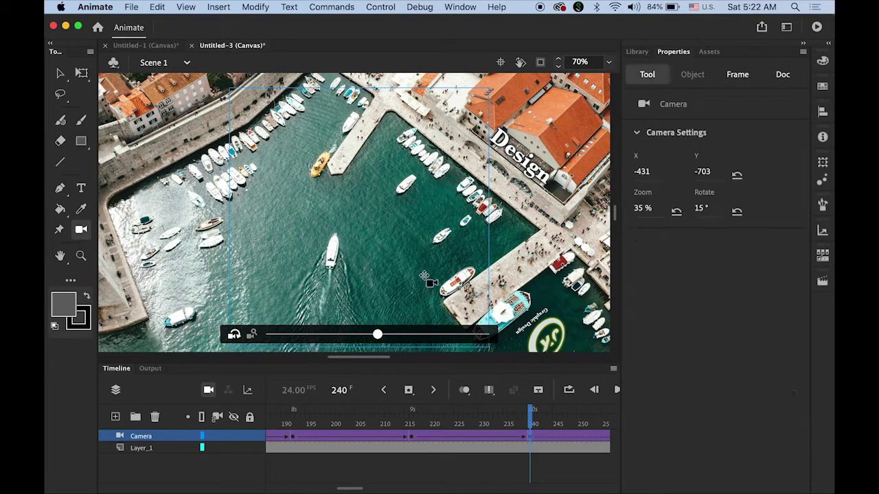
{"action": "left_click_drag", "start_coordinate": [425, 278], "coordinate": [534, 328]}
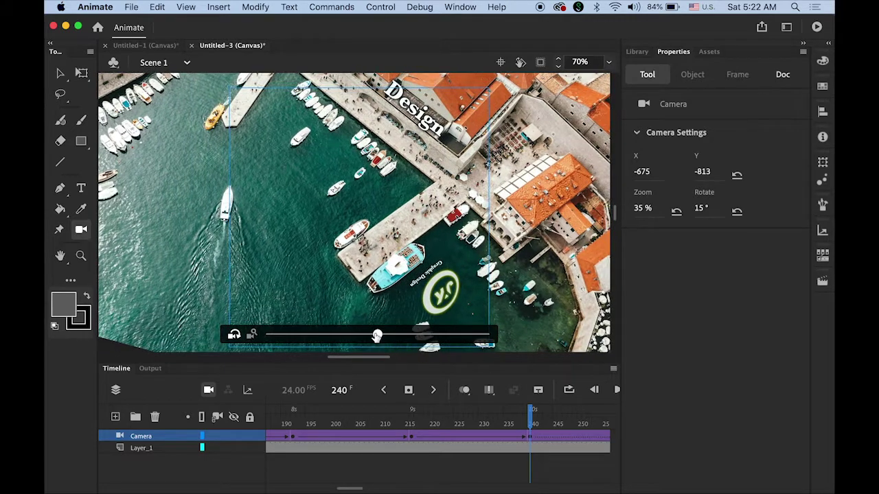
Rotate the camera view in stages to -157° and preview the earlier frames.
{"action": "left_click_drag", "start_coordinate": [377, 335], "coordinate": [495, 336]}
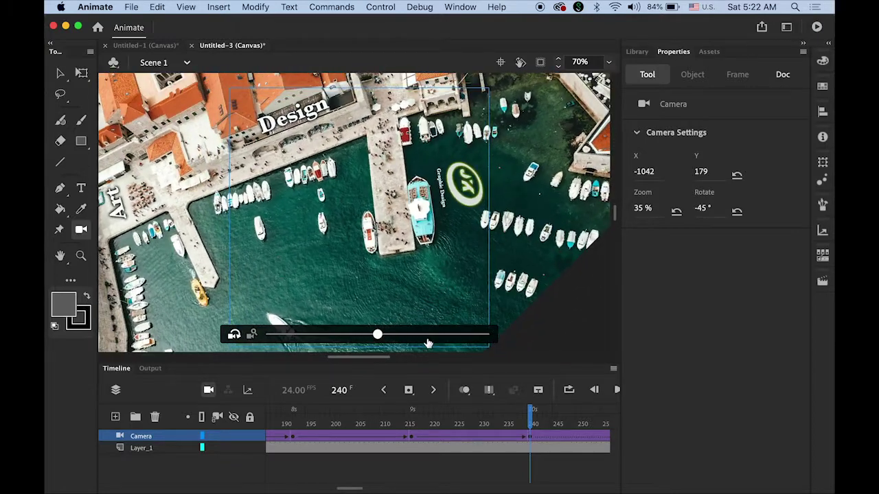
{"action": "left_click_drag", "start_coordinate": [377, 335], "coordinate": [485, 337]}
{"action": "left_click_drag", "start_coordinate": [377, 335], "coordinate": [410, 335]}
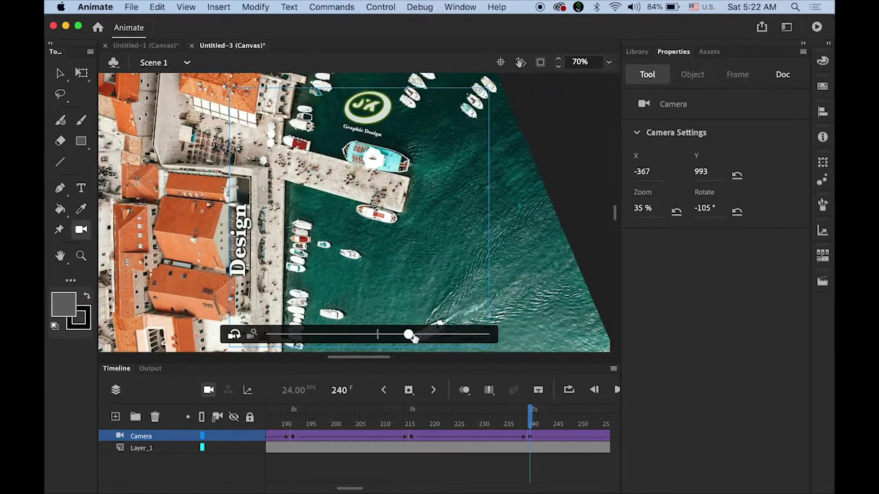
{"action": "left_click_drag", "start_coordinate": [410, 337], "coordinate": [487, 335]}
{"action": "left_click_drag", "start_coordinate": [377, 334], "coordinate": [480, 334]}
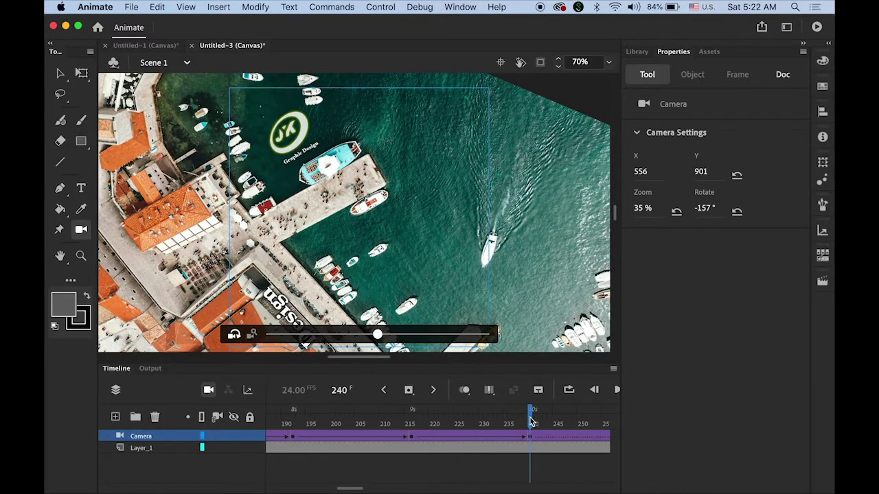
{"action": "left_click_drag", "start_coordinate": [529, 412], "coordinate": [531, 436]}
{"action": "left_click_drag", "start_coordinate": [353, 488], "coordinate": [367, 488]}
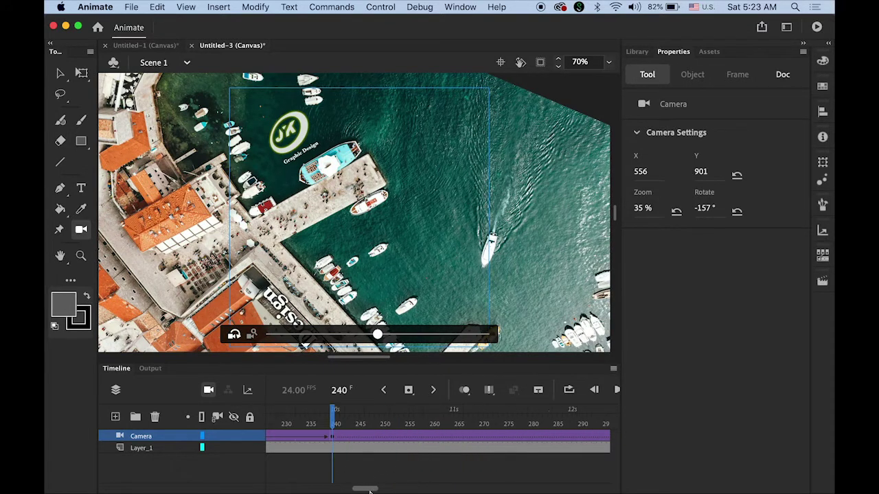
At frame 264, pan to the JK logo, zoom to 93% and rotate until the logo is level.
{"action": "left_click", "coordinate": [452, 438]}
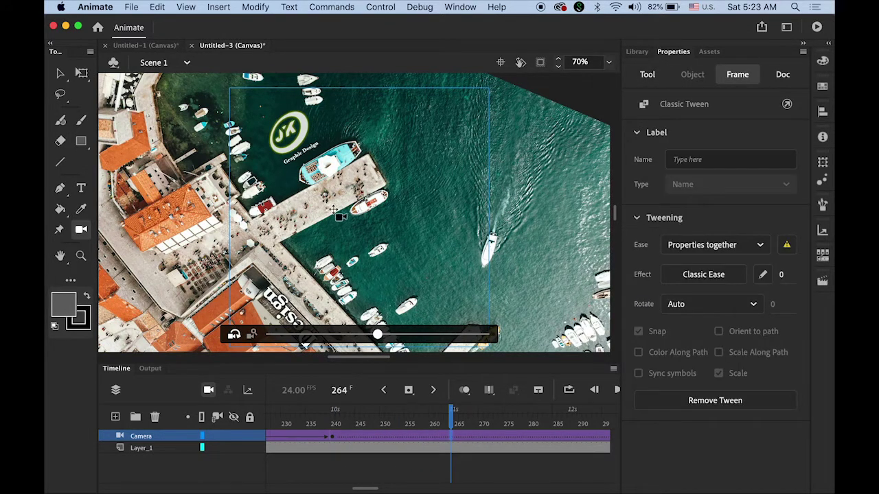
{"action": "left_click_drag", "start_coordinate": [377, 260], "coordinate": [330, 208]}
{"action": "left_click_drag", "start_coordinate": [378, 336], "coordinate": [475, 334]}
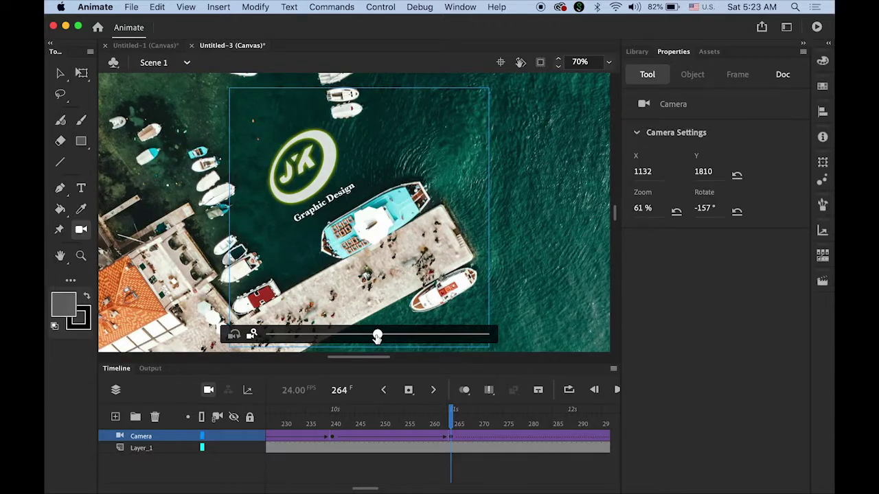
{"action": "left_click_drag", "start_coordinate": [377, 336], "coordinate": [457, 335]}
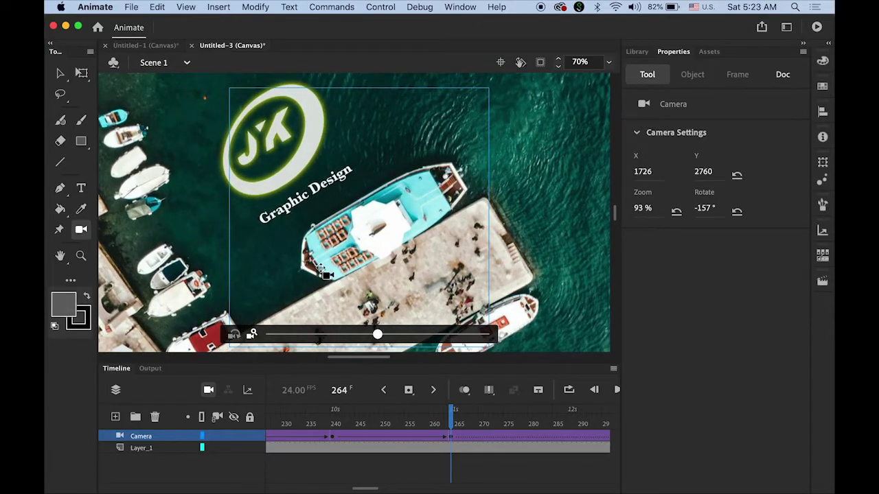
{"action": "left_click_drag", "start_coordinate": [329, 273], "coordinate": [242, 210]}
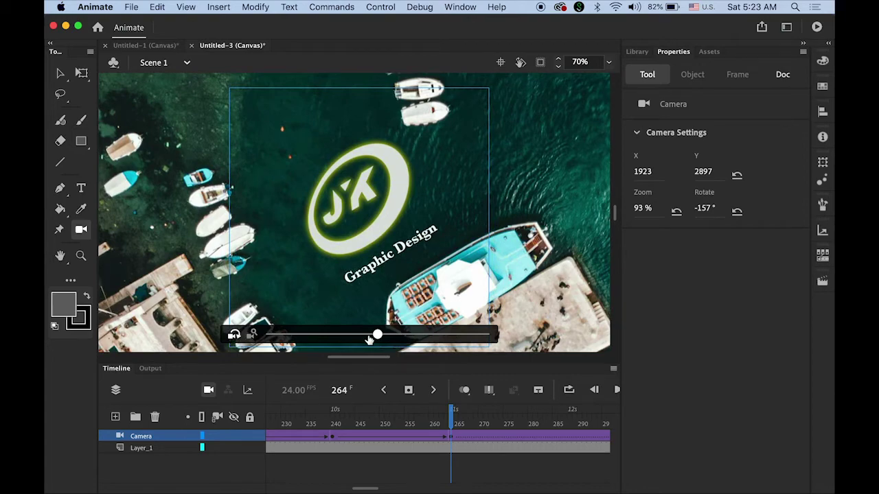
{"action": "left_click_drag", "start_coordinate": [377, 336], "coordinate": [268, 334]}
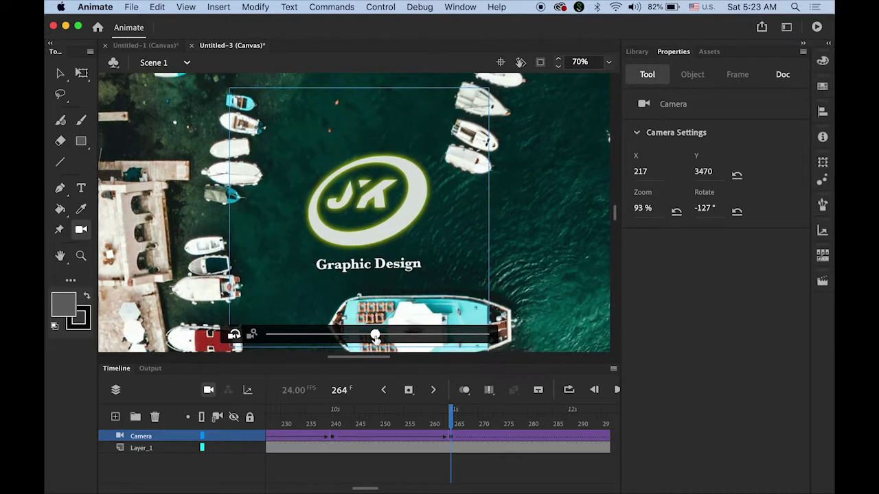
Zoom the camera in to 135% on the logo, centre it, and preview the move.
{"action": "left_click", "coordinate": [252, 335]}
{"action": "left_click_drag", "start_coordinate": [379, 335], "coordinate": [449, 347]}
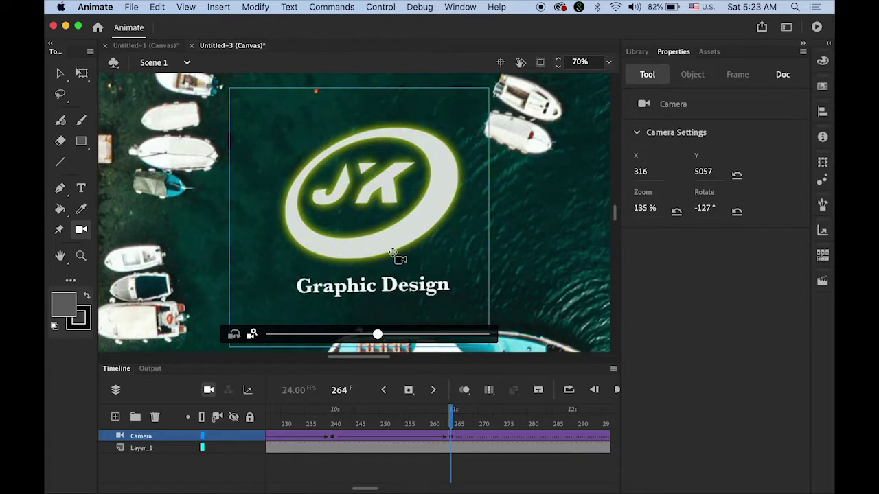
{"action": "left_click_drag", "start_coordinate": [390, 257], "coordinate": [391, 250]}
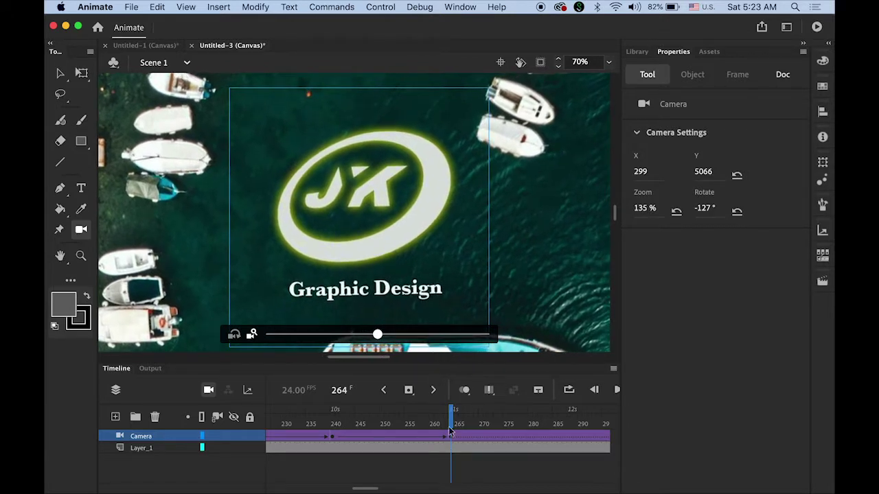
{"action": "mouse_move", "coordinate": [453, 423]}
{"action": "left_mouse_down"}
{"action": "mouse_move", "coordinate": [335, 425]}
{"action": "mouse_move", "coordinate": [451, 434]}
{"action": "left_mouse_up"}
{"action": "left_click_drag", "start_coordinate": [371, 490], "coordinate": [393, 490]}
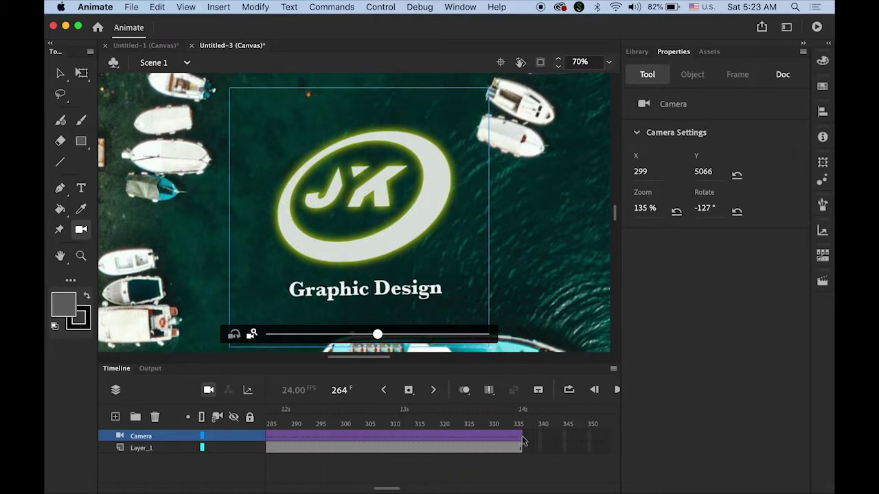
At frame 336, ease the camera back to 117% zoom on the JK logo, then rewind to the Art shot.
{"action": "left_click", "coordinate": [522, 440]}
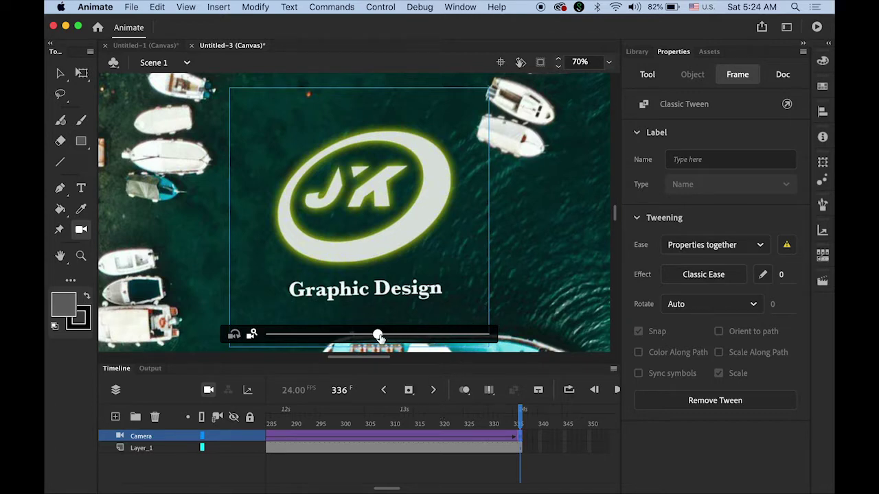
{"action": "left_click_drag", "start_coordinate": [377, 337], "coordinate": [359, 337]}
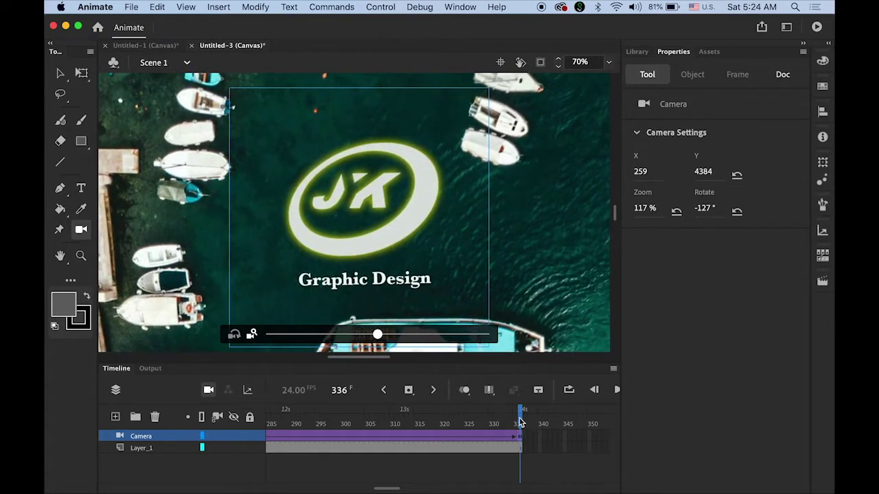
{"action": "left_click_drag", "start_coordinate": [520, 424], "coordinate": [64, 429]}
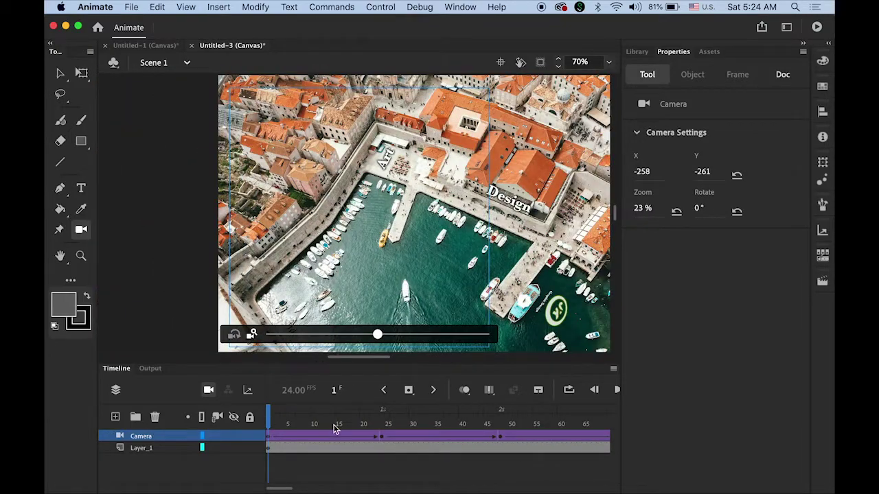
Play the camera animation on the timeline, then test the movie in the browser.
{"action": "left_click", "coordinate": [616, 389]}
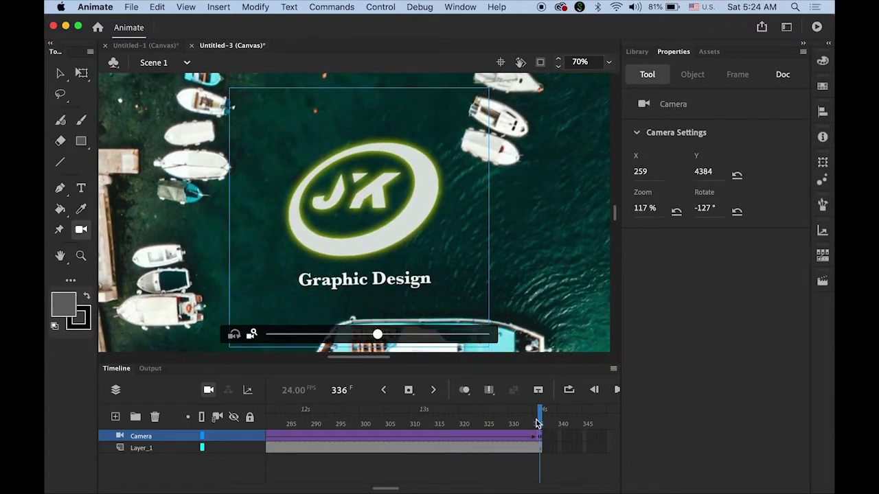
{"action": "key", "text": "super+Return"}
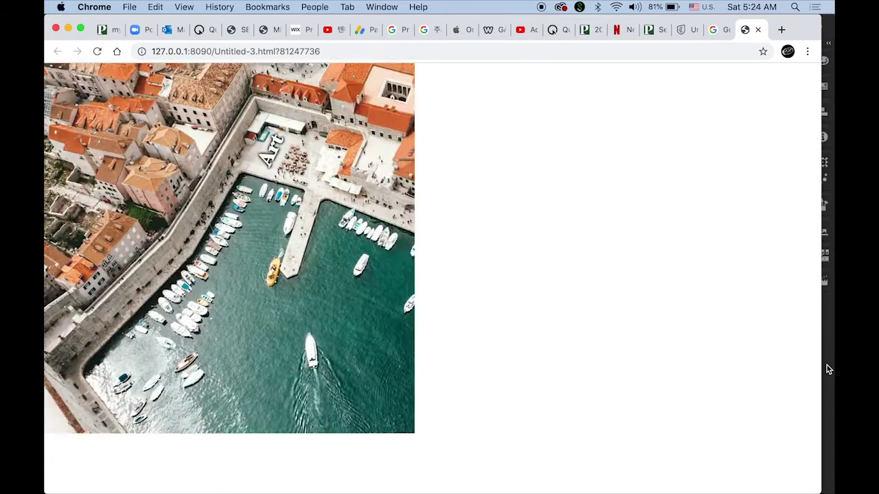
Back in Animate, give the camera tweens at frames 1 and 48 an ease-in of -100.
{"action": "left_click", "coordinate": [825, 366]}
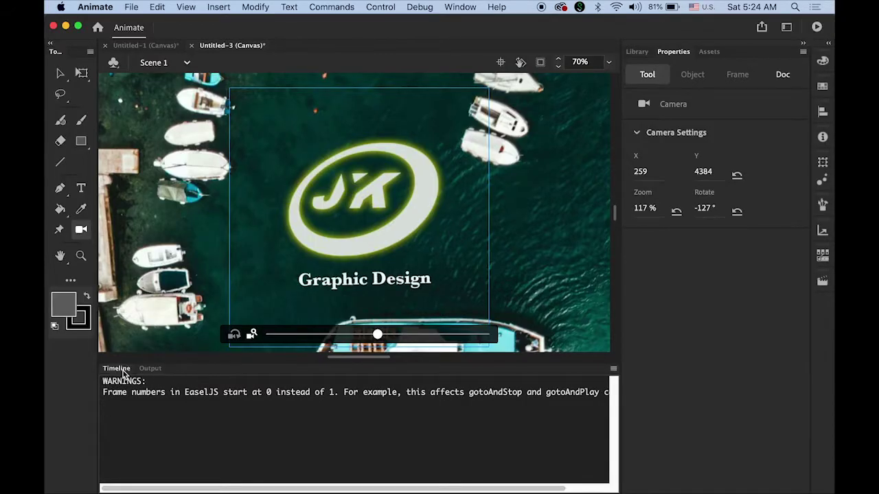
{"action": "left_click", "coordinate": [116, 369]}
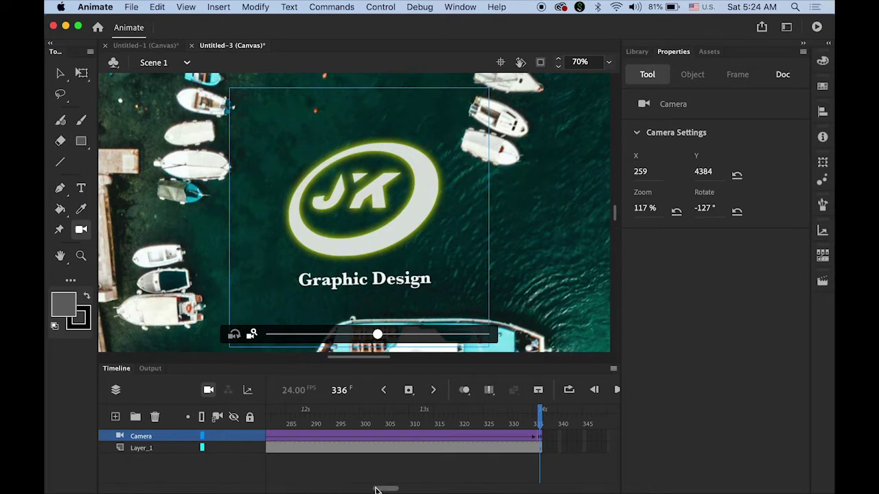
{"action": "left_click_drag", "start_coordinate": [383, 490], "coordinate": [177, 483]}
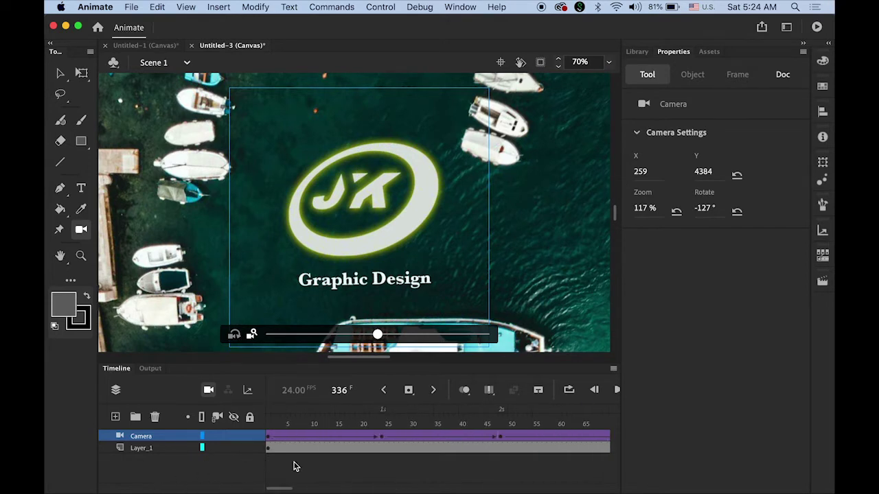
{"action": "left_click", "coordinate": [268, 437]}
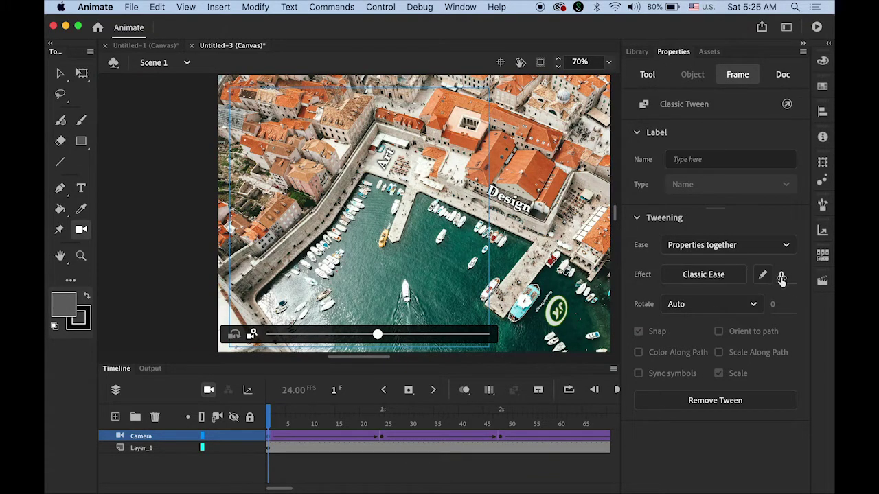
{"action": "left_click_drag", "start_coordinate": [781, 277], "coordinate": [668, 278]}
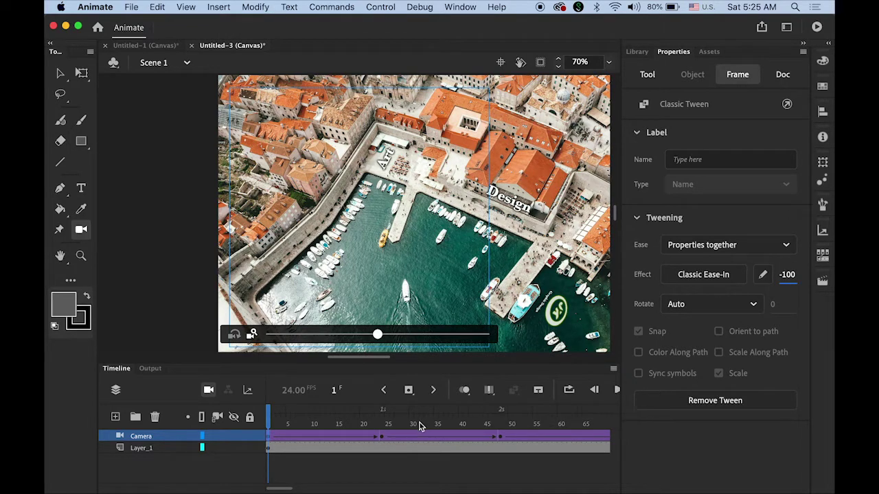
{"action": "left_click", "coordinate": [383, 439]}
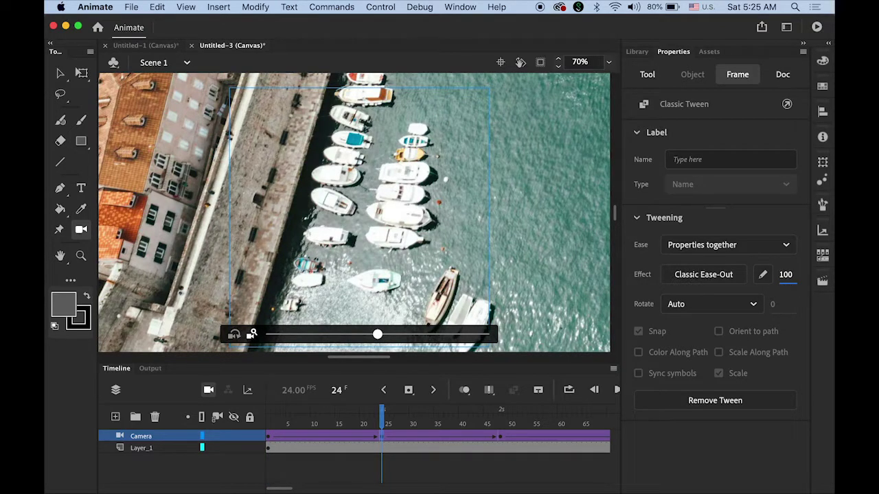
{"action": "left_click", "coordinate": [502, 437]}
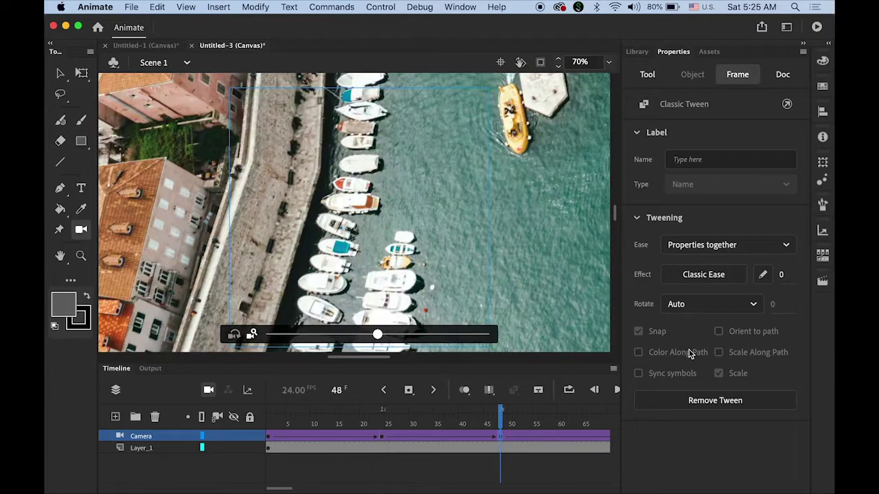
{"action": "left_click_drag", "start_coordinate": [781, 279], "coordinate": [531, 283]}
{"action": "left_click_drag", "start_coordinate": [281, 489], "coordinate": [295, 490]}
Set the frame 72 tween to ease out 100 and the frame 96 tween to ease in -100.
{"action": "left_click", "coordinate": [416, 429]}
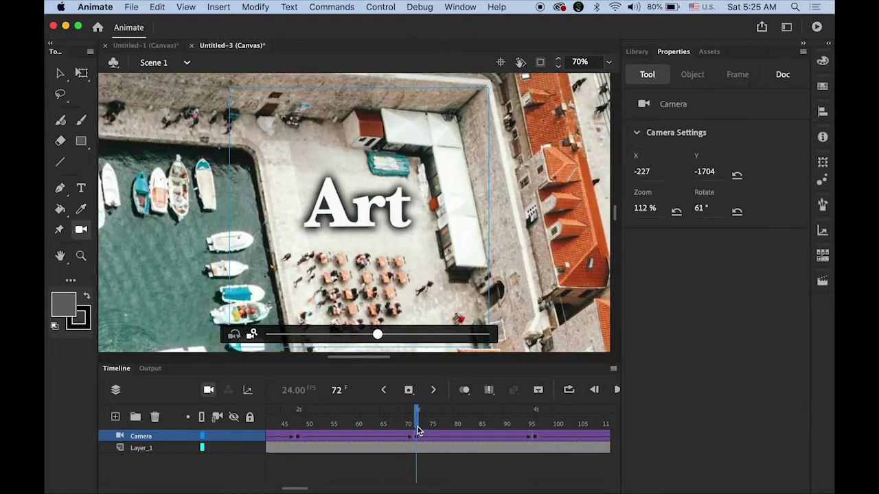
{"action": "left_click", "coordinate": [416, 437]}
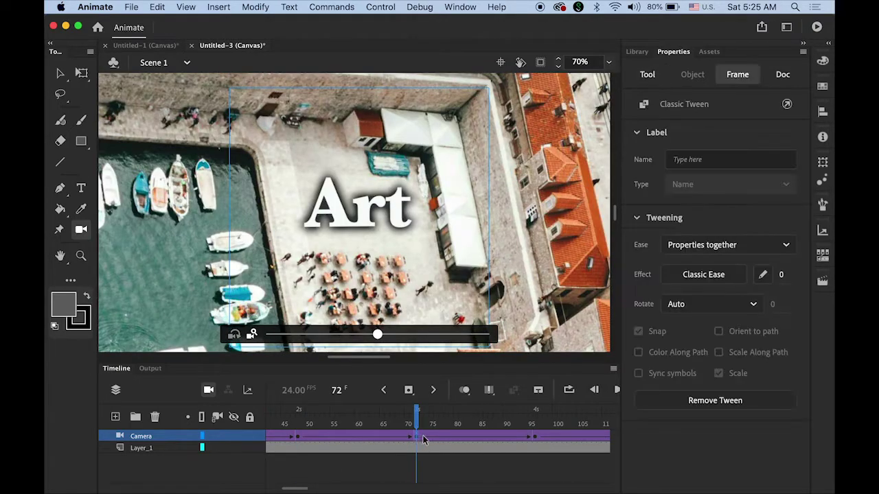
{"action": "left_click", "coordinate": [781, 274]}
{"action": "type", "text": "100"}
{"action": "key", "text": "Return"}
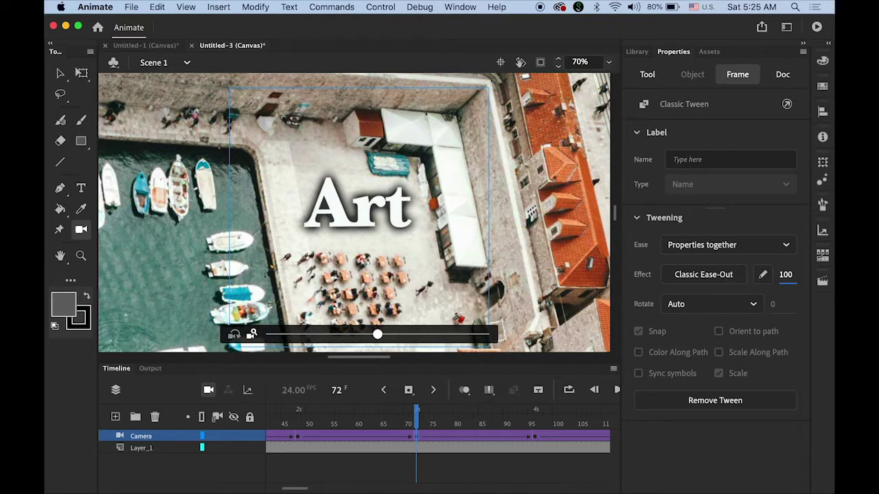
{"action": "left_click", "coordinate": [536, 439]}
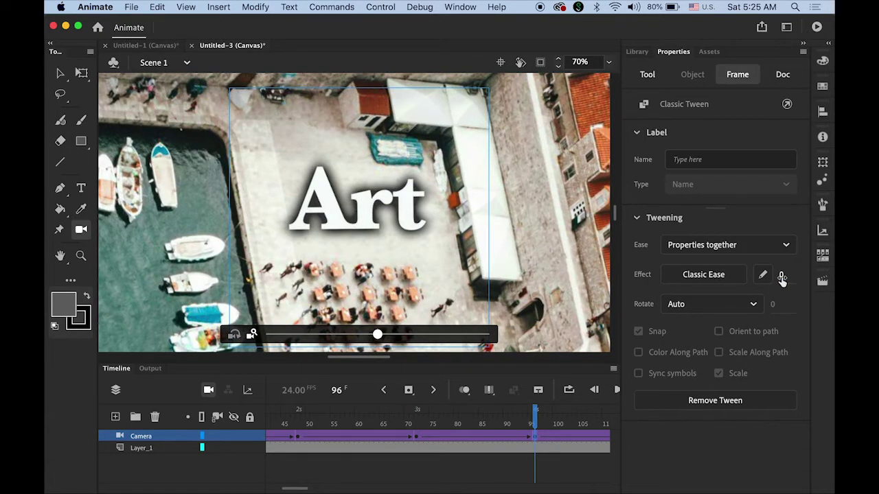
{"action": "left_click_drag", "start_coordinate": [782, 278], "coordinate": [549, 280]}
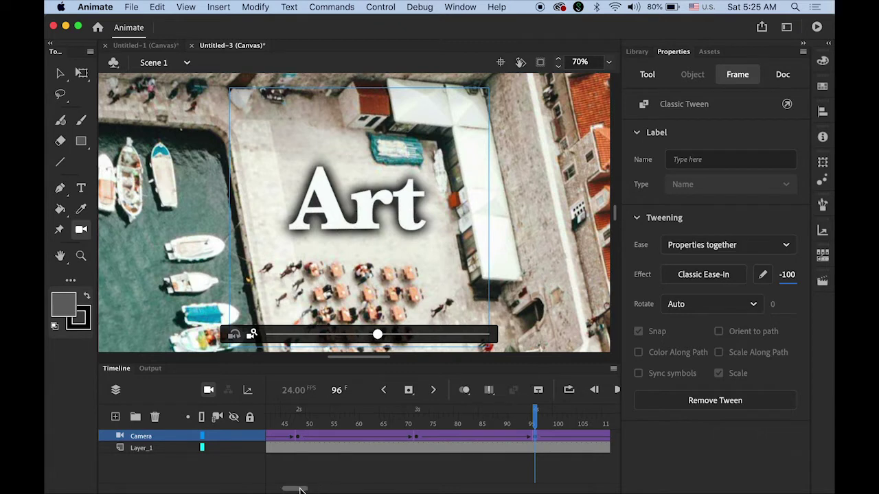
{"action": "left_click_drag", "start_coordinate": [290, 487], "coordinate": [309, 487]}
Set the frame 120 tween to ease out 100 and the frame 144 tween to ease in -100.
{"action": "left_click", "coordinate": [425, 438]}
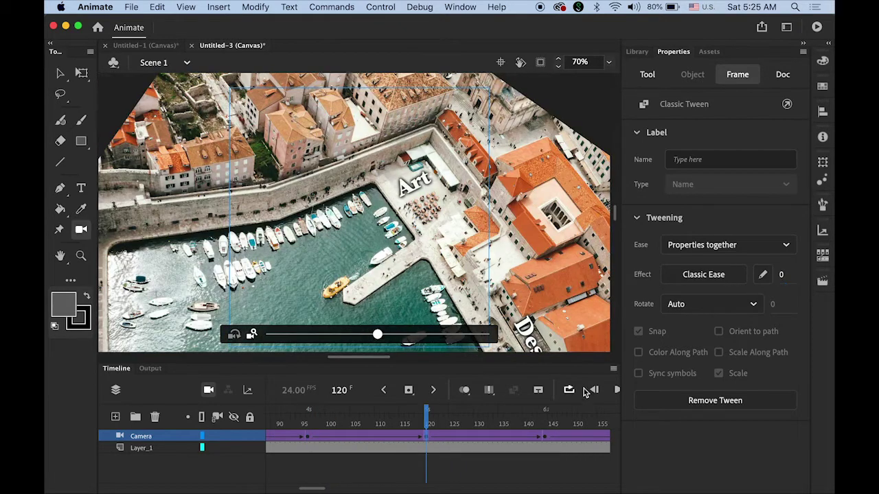
{"action": "left_click", "coordinate": [781, 275]}
{"action": "key", "text": "Return"}
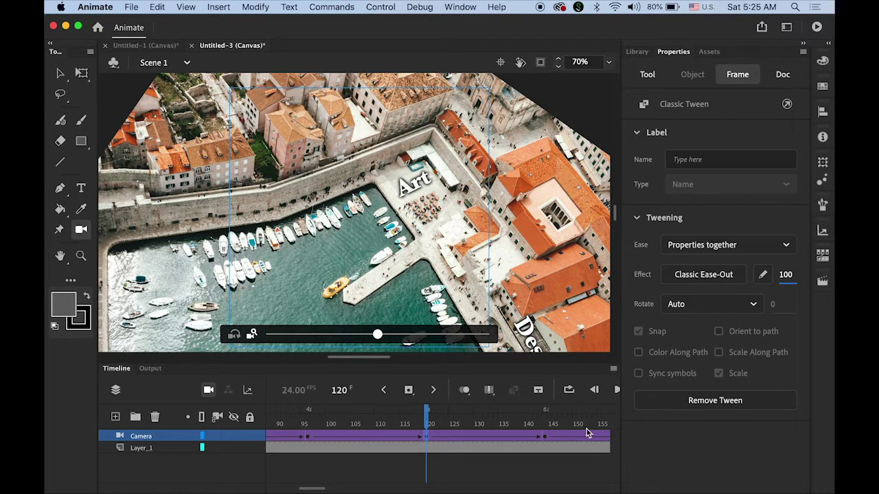
{"action": "left_click", "coordinate": [545, 437]}
{"action": "left_click", "coordinate": [781, 275]}
{"action": "type", "text": "-100"}
{"action": "key", "text": "Return"}
{"action": "left_click_drag", "start_coordinate": [314, 490], "coordinate": [343, 491]}
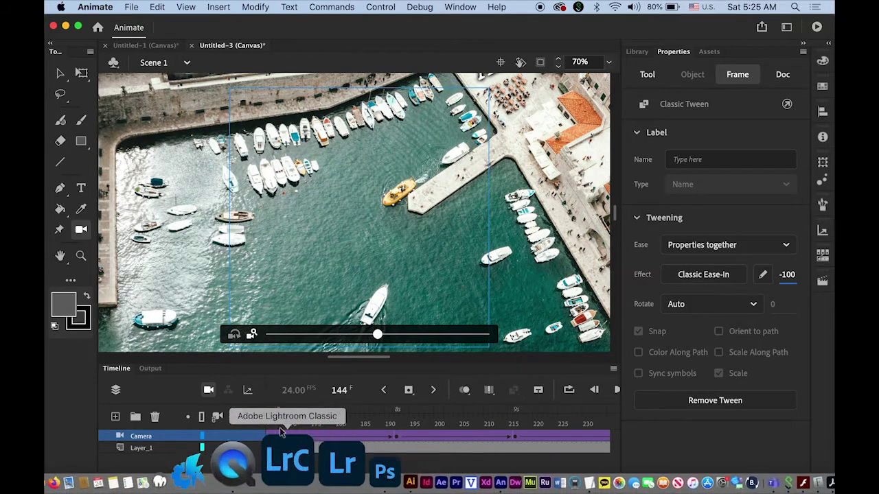
Ease out 100 on the frame 168 and 216 tweens, and ease in -100 on frame 192.
{"action": "left_click", "coordinate": [279, 440]}
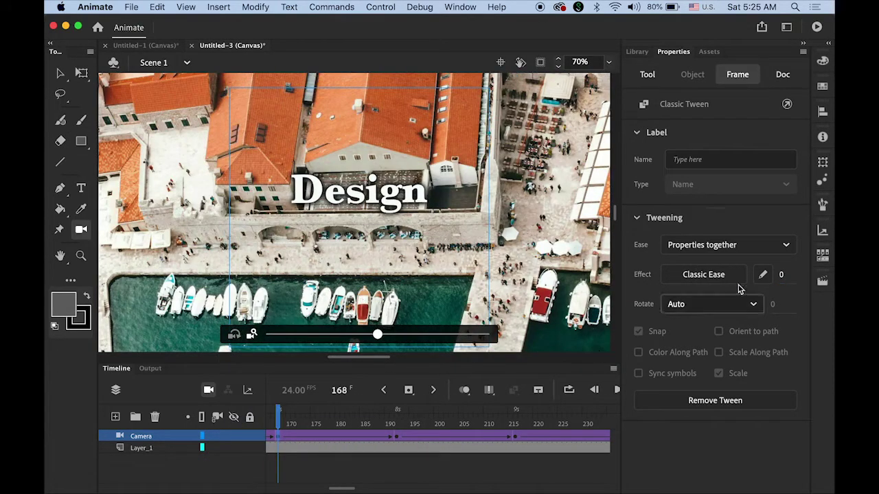
{"action": "left_click", "coordinate": [782, 276]}
{"action": "key", "text": "Return"}
{"action": "left_click", "coordinate": [398, 436]}
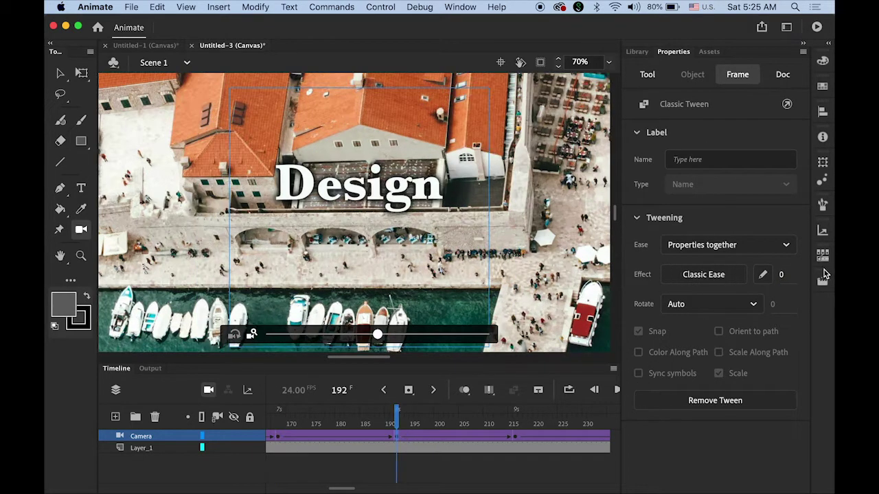
{"action": "left_click_drag", "start_coordinate": [781, 275], "coordinate": [635, 275]}
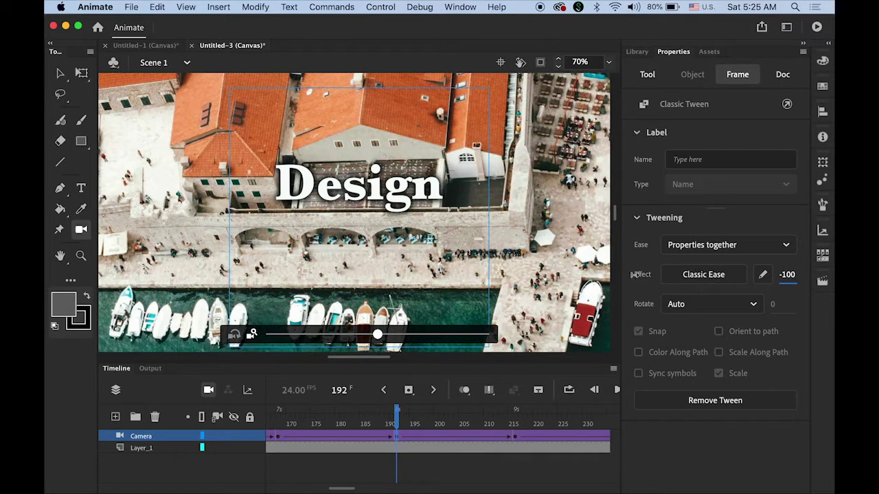
{"action": "left_click", "coordinate": [516, 440]}
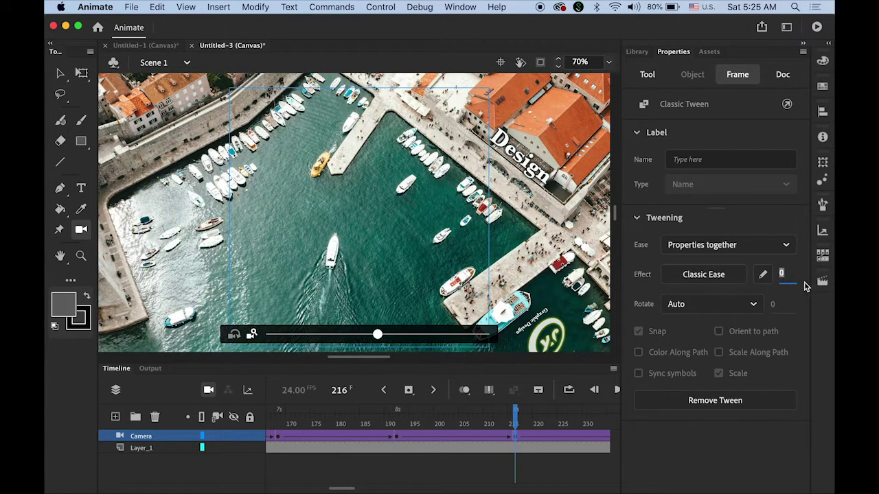
{"action": "type", "text": "100"}
{"action": "key", "text": "Return"}
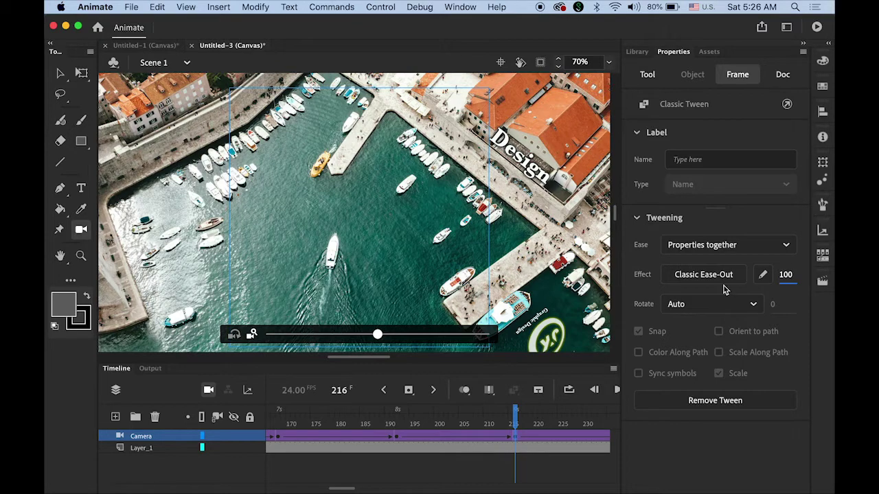
{"action": "left_click_drag", "start_coordinate": [348, 489], "coordinate": [370, 490]}
Set the frame 240 tween to ease in -100 and the frame 264 tween to ease out 100.
{"action": "left_click", "coordinate": [348, 440]}
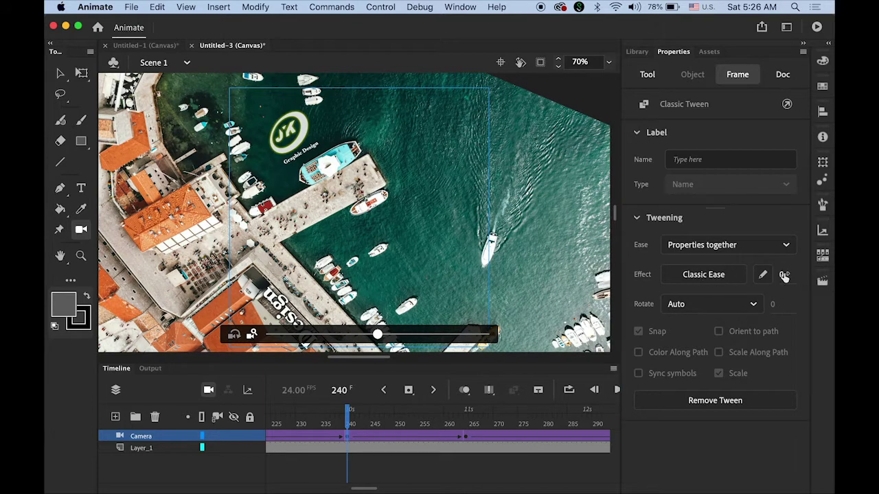
{"action": "left_click_drag", "start_coordinate": [781, 276], "coordinate": [627, 288]}
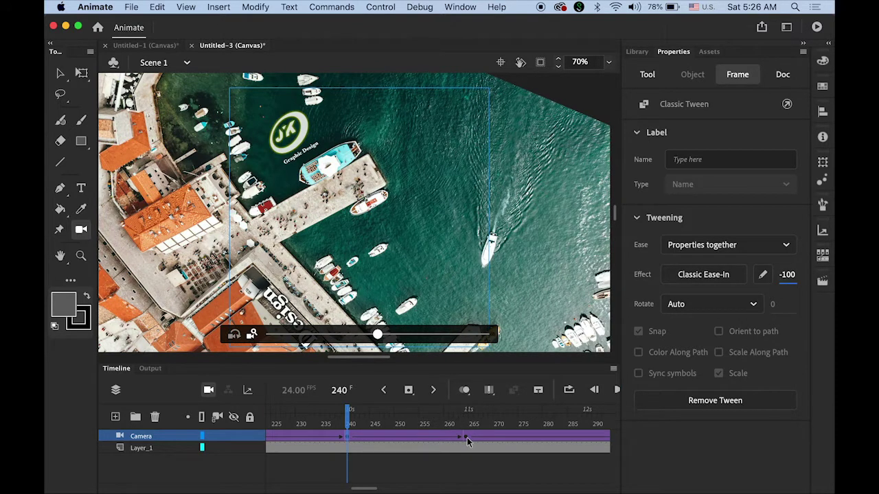
{"action": "left_click", "coordinate": [466, 436]}
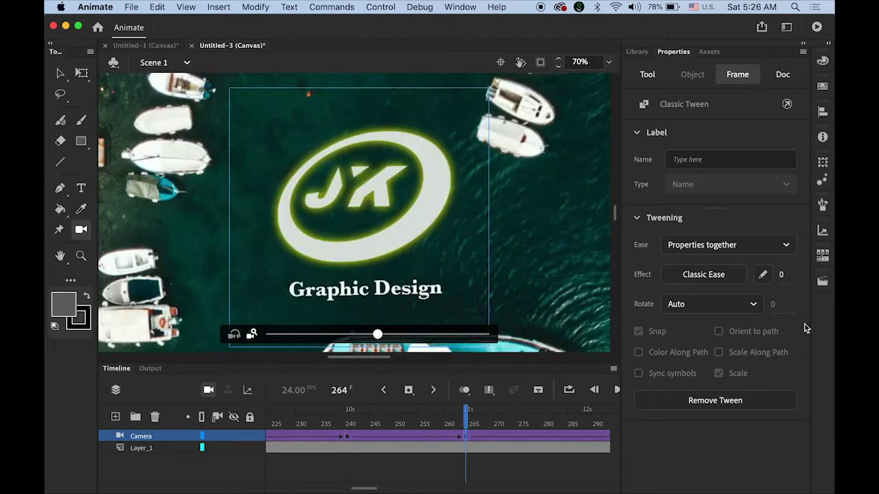
{"action": "left_click", "coordinate": [783, 275]}
{"action": "type", "text": "100"}
{"action": "key", "text": "Return"}
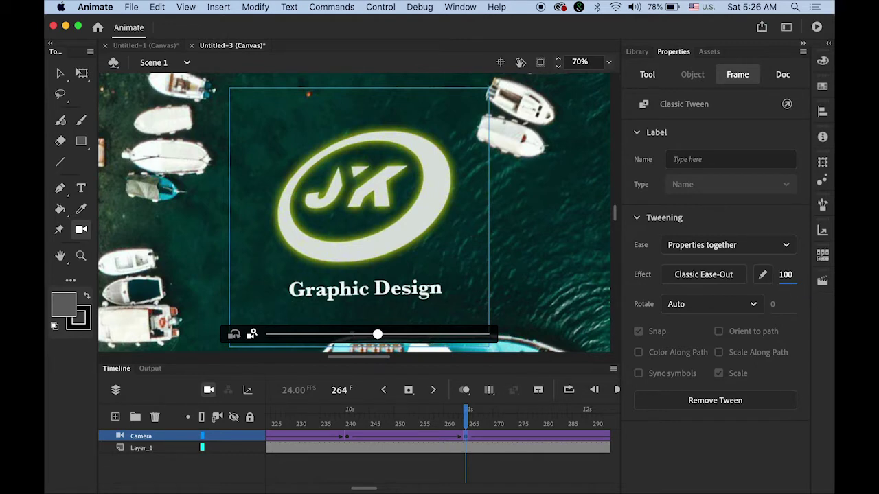
Test the eased camera animation in Chrome with Cmd+Enter.
{"action": "key", "text": "super+Return"}
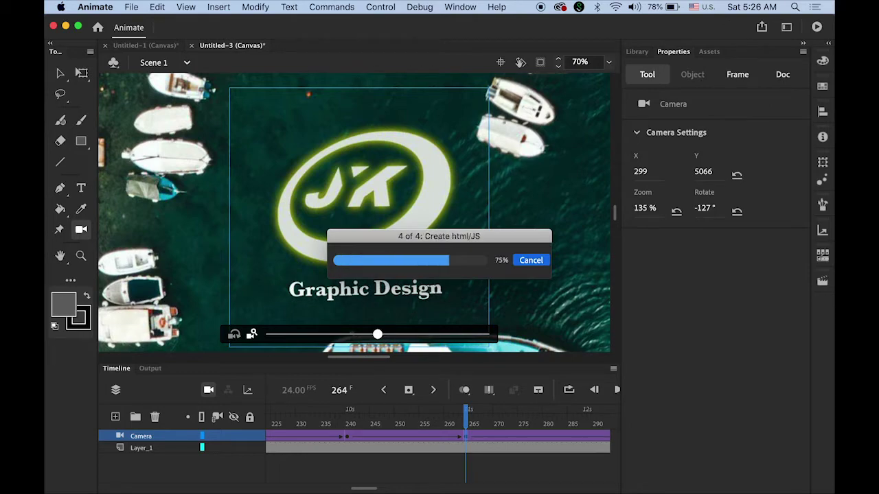